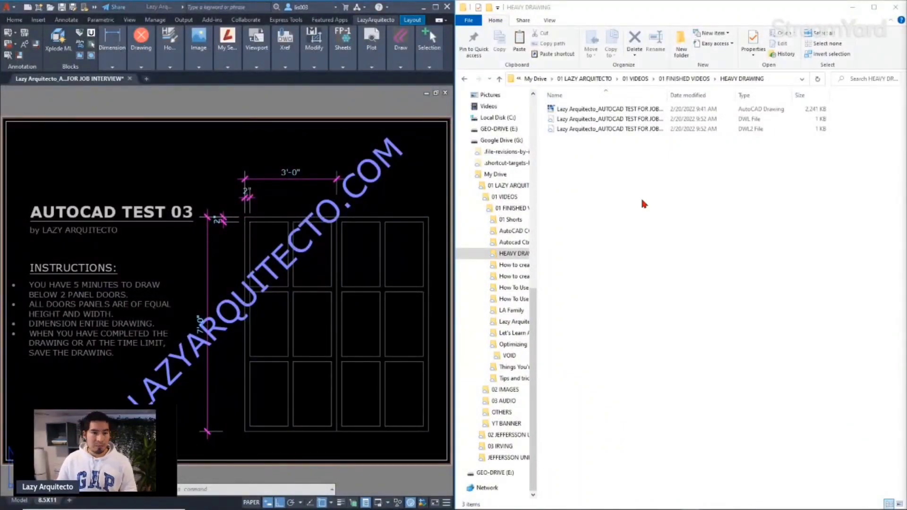
Purge all unused items and registered applications from the AutoCAD test drawing with the custom purge macro and save it
{"action": "left_click", "coordinate": [380, 104]}
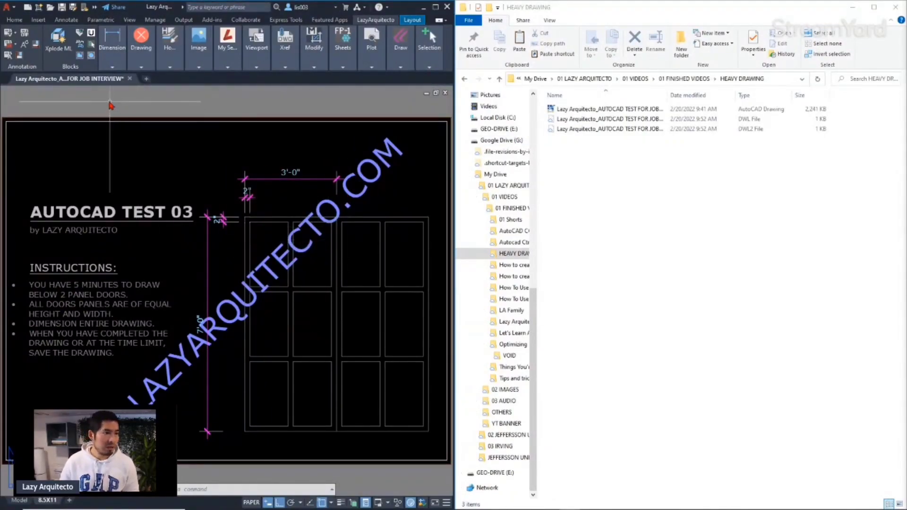
{"action": "mouse_move", "coordinate": [144, 54]}
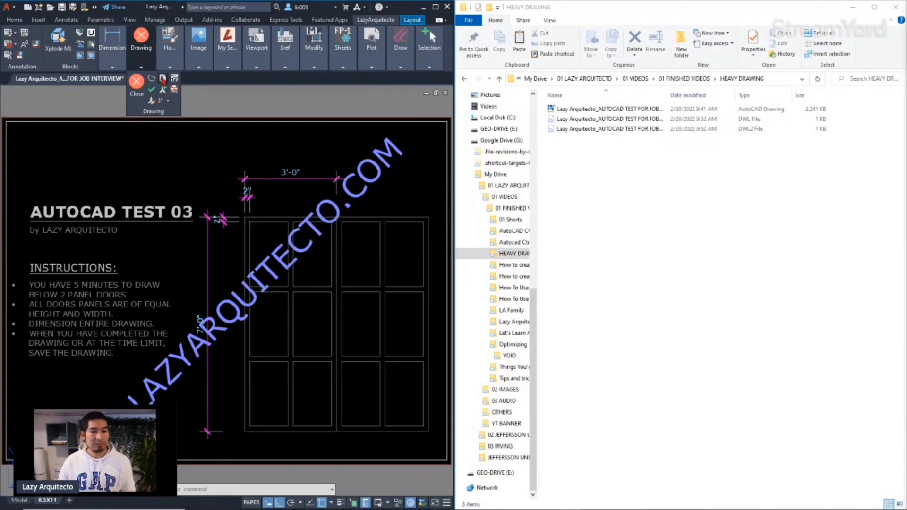
{"action": "left_click", "coordinate": [162, 79]}
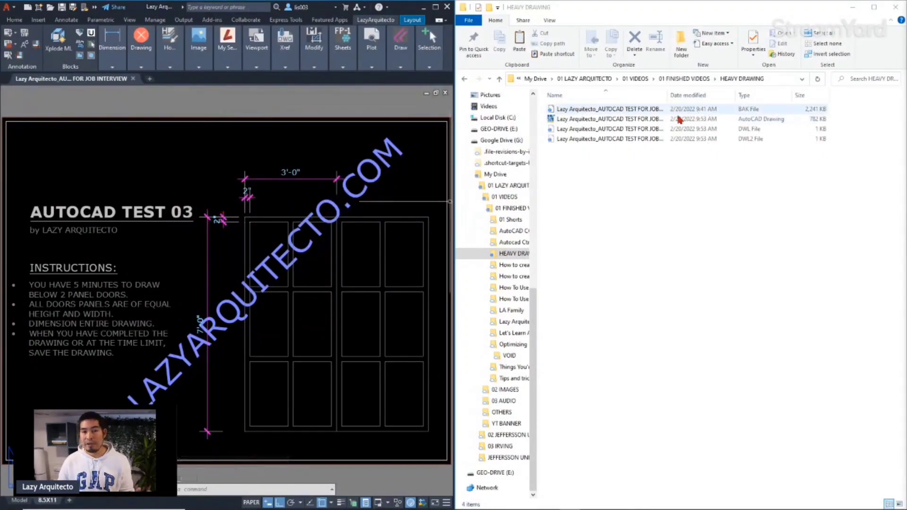
Compare the file size of the BAK backup with that of the saved drawing in the HEAVY DRAWING folder
{"action": "left_click", "coordinate": [711, 110]}
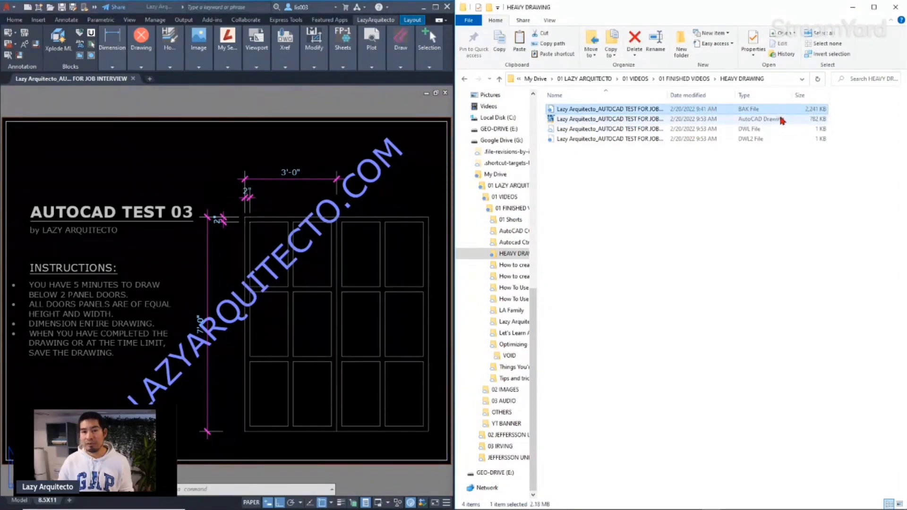
{"action": "left_click", "coordinate": [651, 121]}
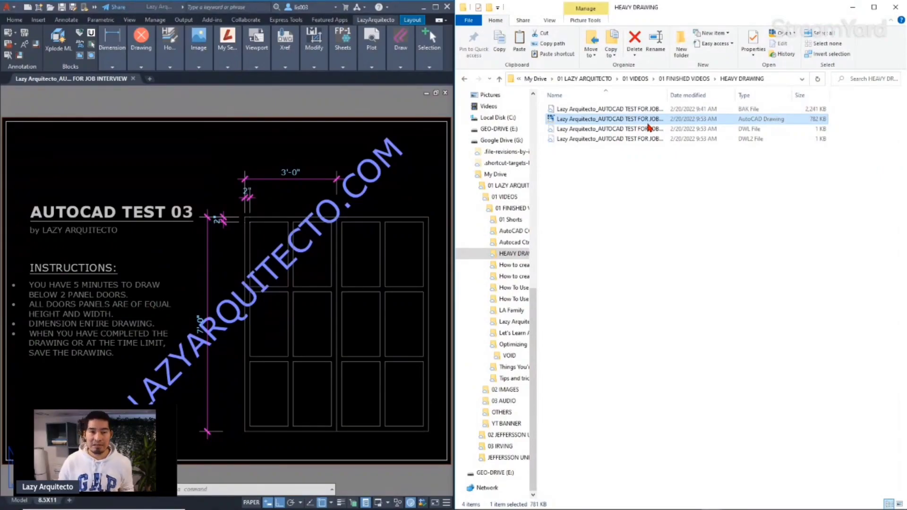
{"action": "left_click", "coordinate": [646, 176]}
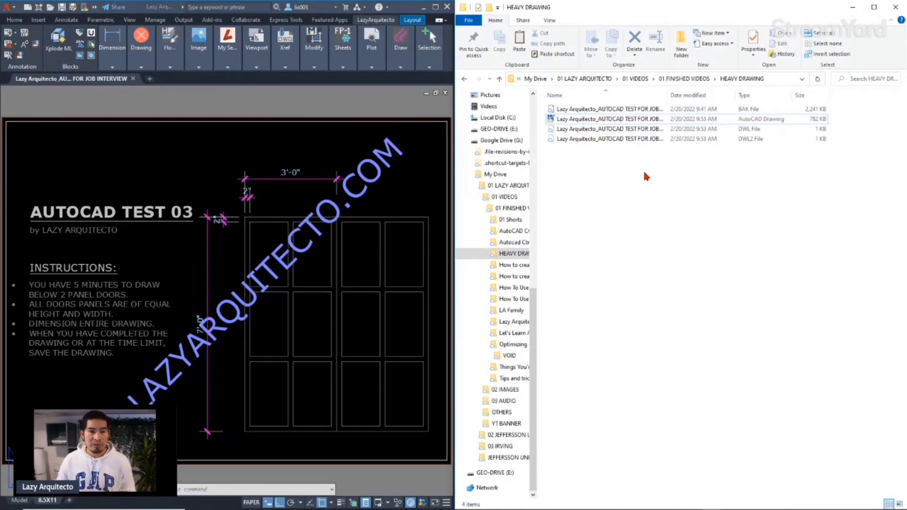
Review the command history for the dimension styles, text styles, linetypes, layers and blocks deleted by the purge
{"action": "left_click", "coordinate": [388, 103]}
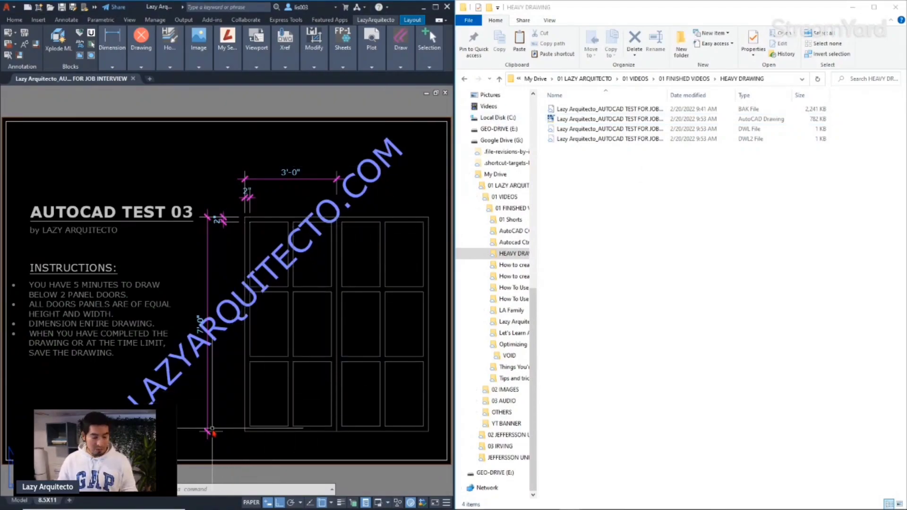
{"action": "key", "text": "F2"}
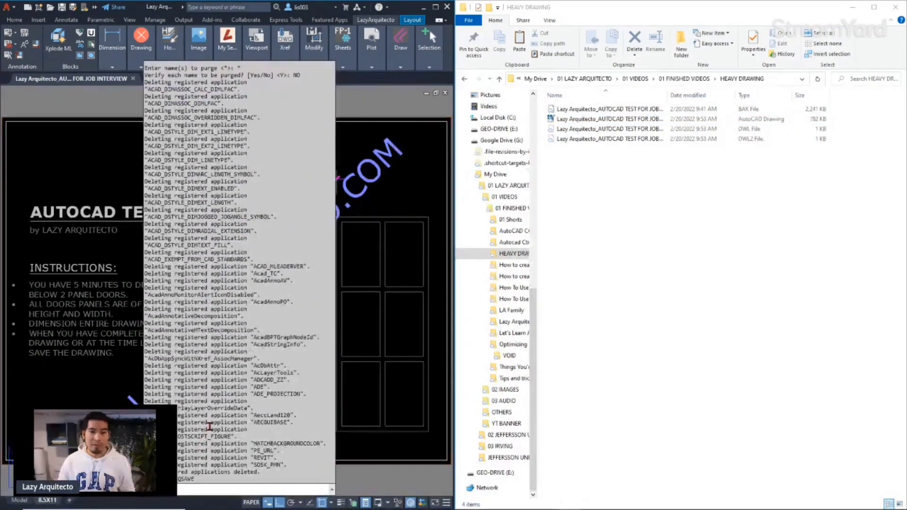
{"action": "scroll", "coordinate": [195, 414], "scroll_direction": "up", "scroll_amount": 2}
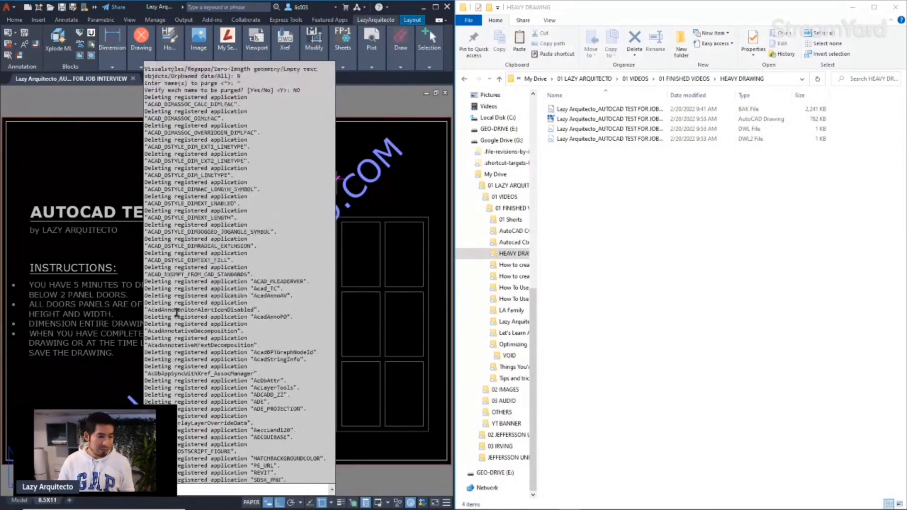
{"action": "scroll", "coordinate": [198, 325], "scroll_direction": "up", "scroll_amount": 12}
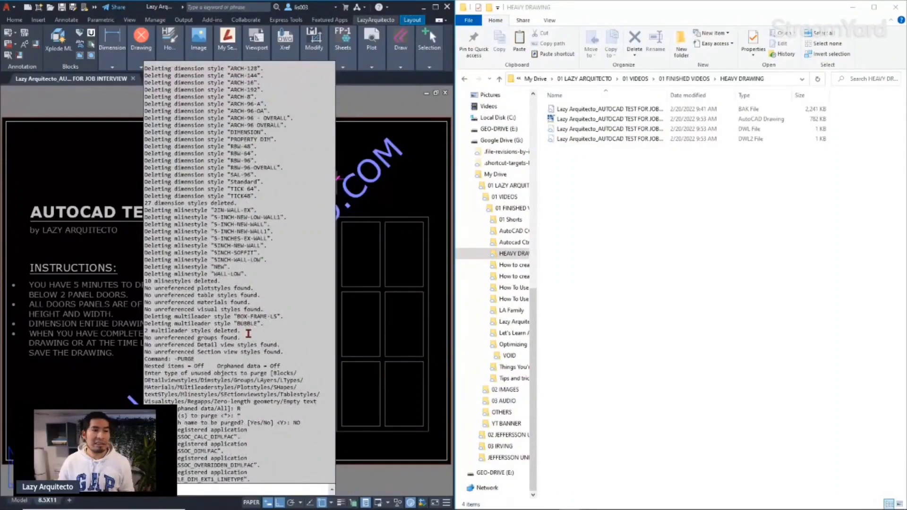
{"action": "scroll", "coordinate": [246, 333], "scroll_direction": "up", "scroll_amount": 2}
{"action": "scroll", "coordinate": [245, 335], "scroll_direction": "up", "scroll_amount": 10}
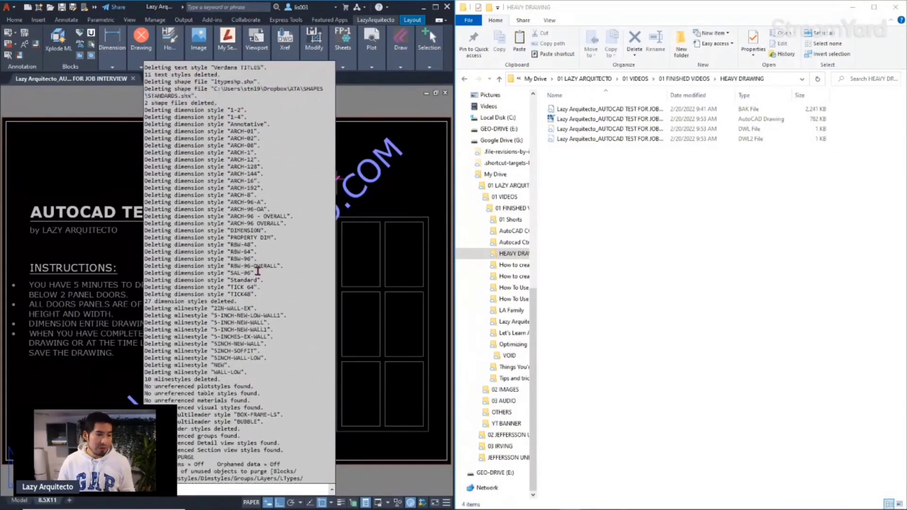
{"action": "scroll", "coordinate": [258, 299], "scroll_direction": "up", "scroll_amount": 13}
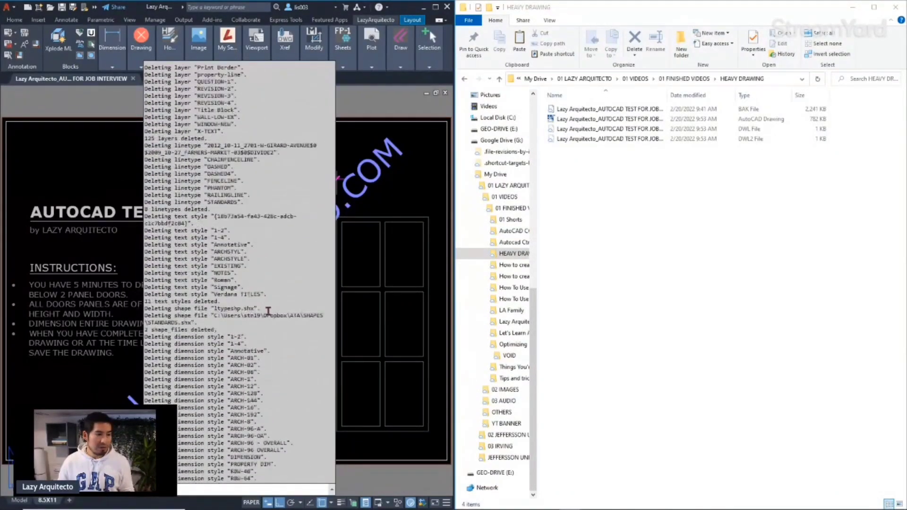
{"action": "scroll", "coordinate": [258, 256], "scroll_direction": "up", "scroll_amount": 6}
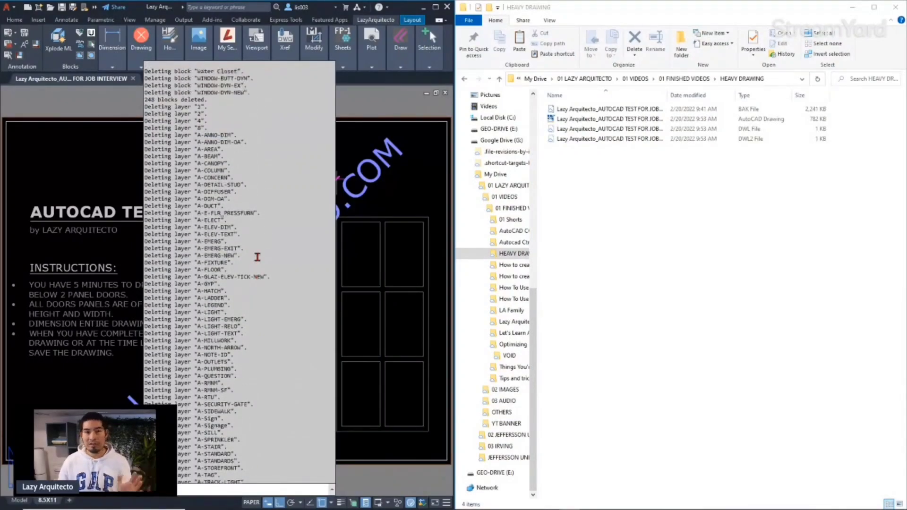
{"action": "scroll", "coordinate": [257, 257], "scroll_direction": "up", "scroll_amount": 3}
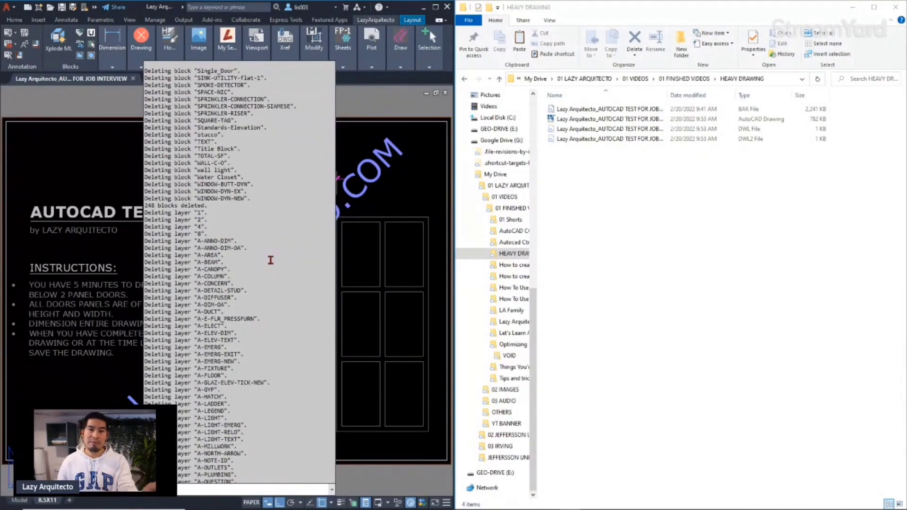
{"action": "scroll", "coordinate": [269, 257], "scroll_direction": "up", "scroll_amount": 11}
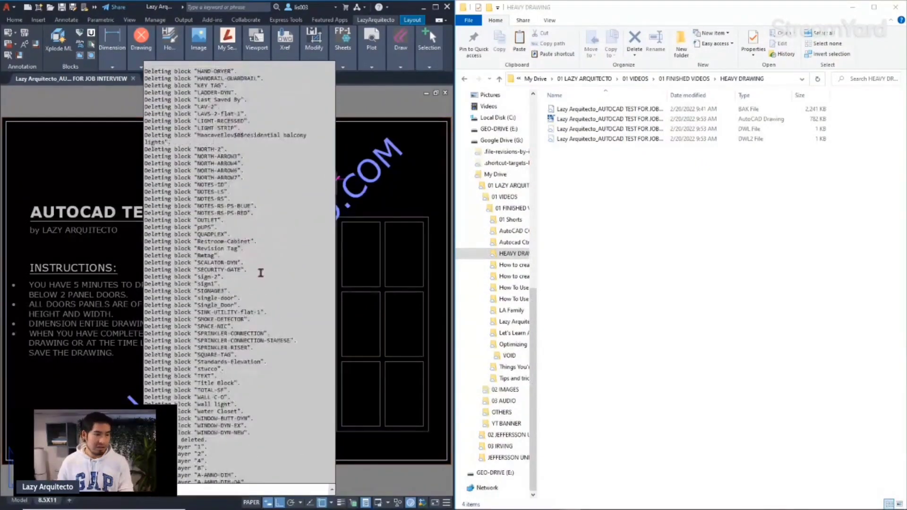
{"action": "scroll", "coordinate": [260, 273], "scroll_direction": "up", "scroll_amount": 11}
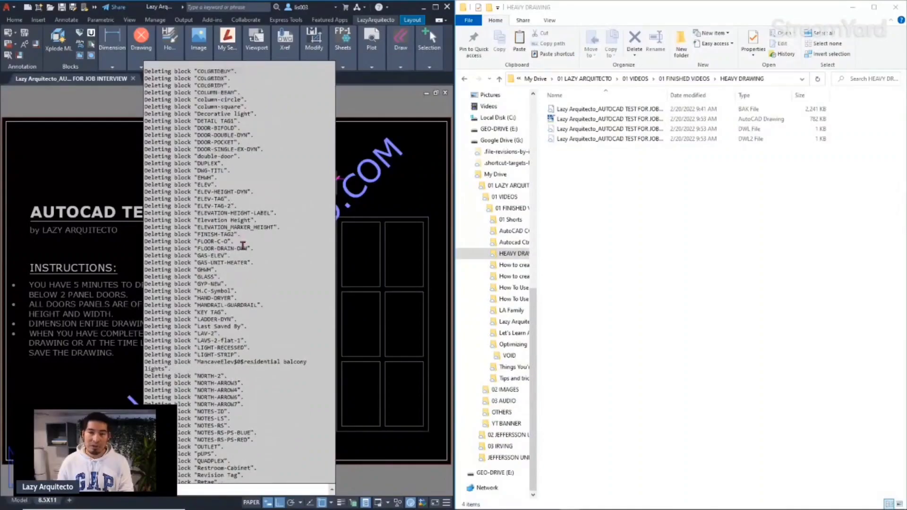
{"action": "scroll", "coordinate": [242, 245], "scroll_direction": "up", "scroll_amount": 13}
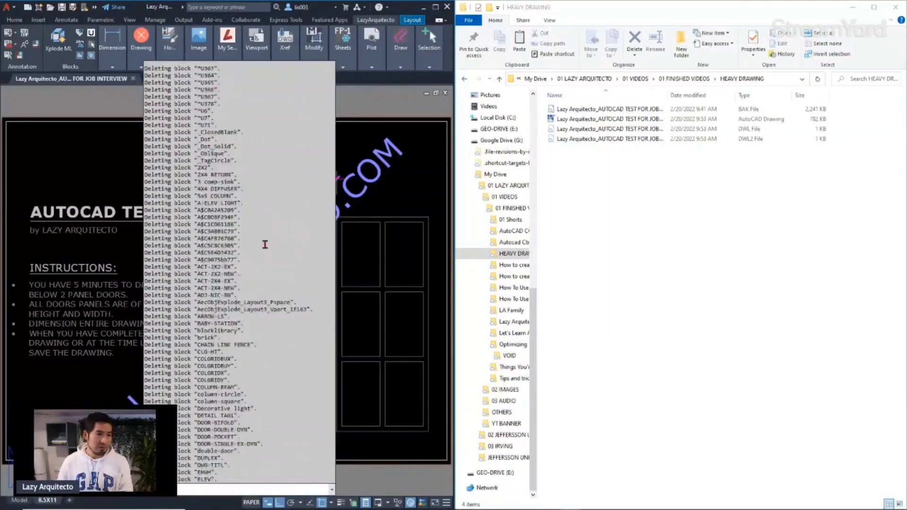
{"action": "scroll", "coordinate": [265, 244], "scroll_direction": "up", "scroll_amount": 7}
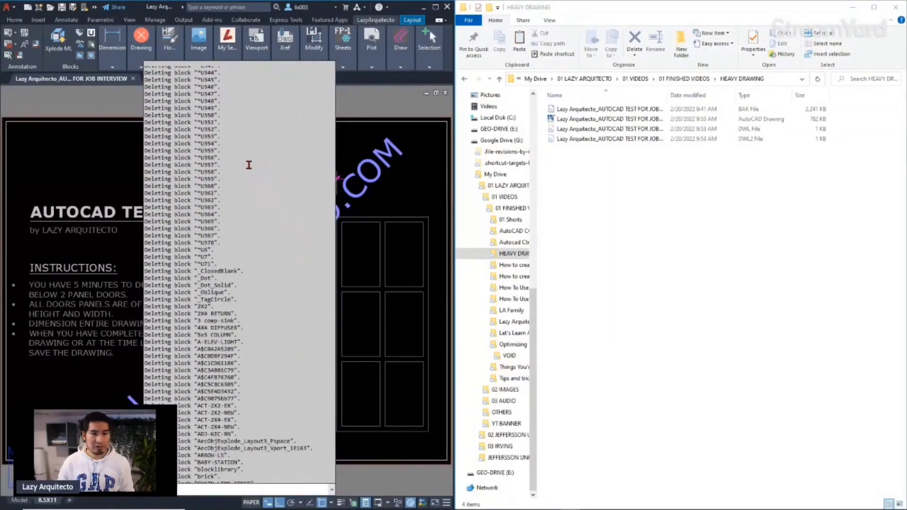
{"action": "scroll", "coordinate": [249, 165], "scroll_direction": "up", "scroll_amount": 5}
{"action": "left_click", "coordinate": [386, 113]}
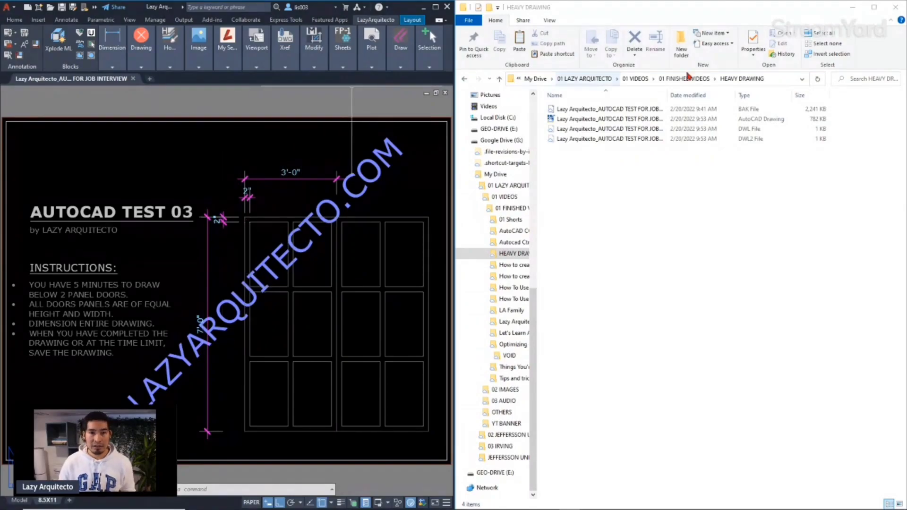
Maximize the AutoCAD window and bring the HEAVY DRAWING folder window back in front of it
{"action": "left_click", "coordinate": [853, 8]}
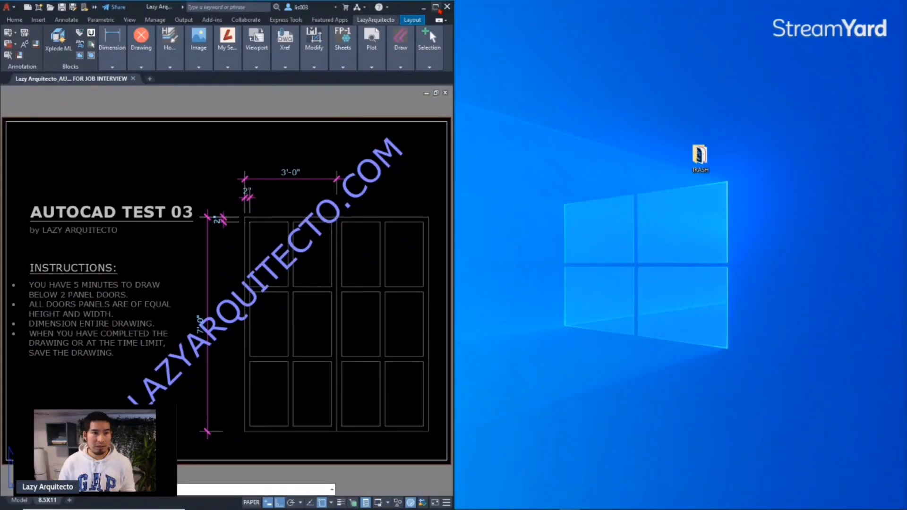
{"action": "left_click", "coordinate": [435, 7]}
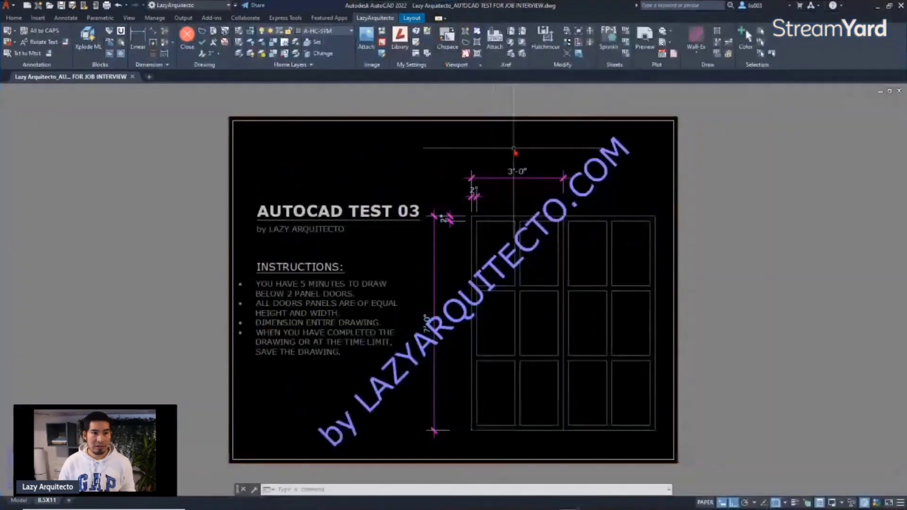
{"action": "mouse_move", "coordinate": [444, 481]}
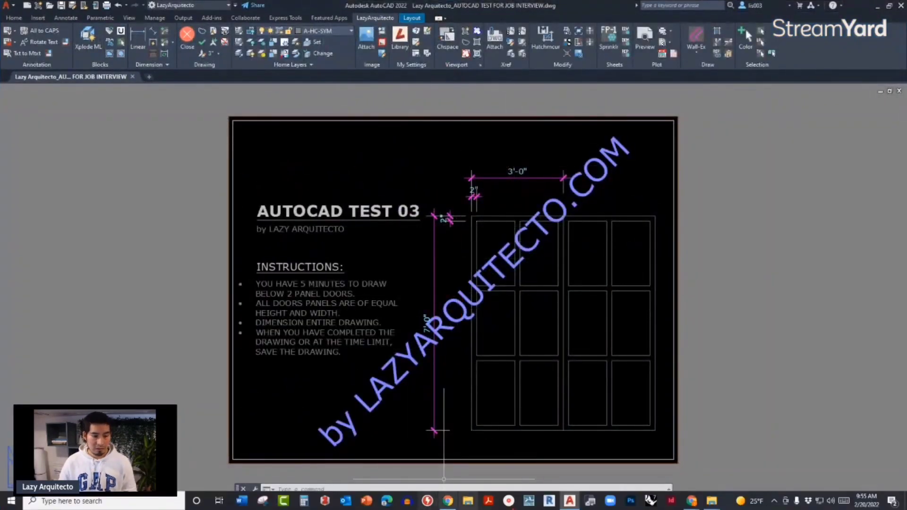
{"action": "mouse_move", "coordinate": [711, 501]}
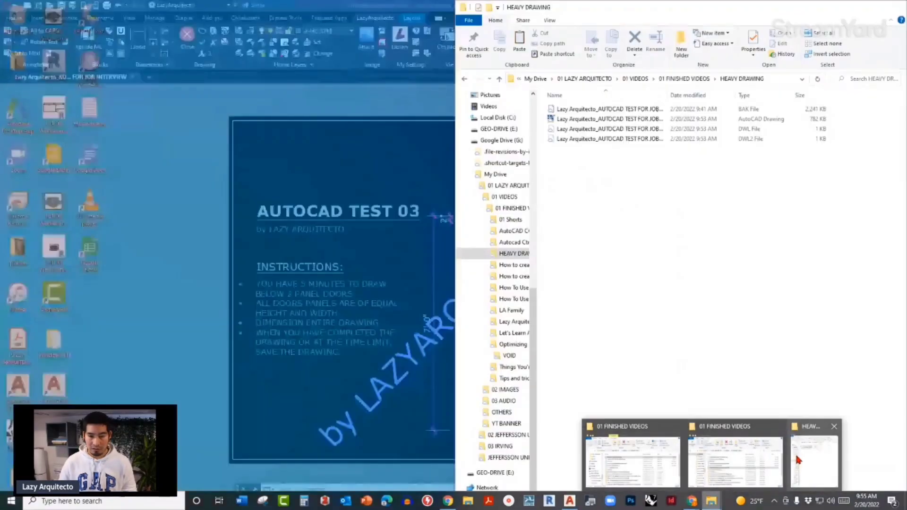
{"action": "left_click", "coordinate": [803, 453]}
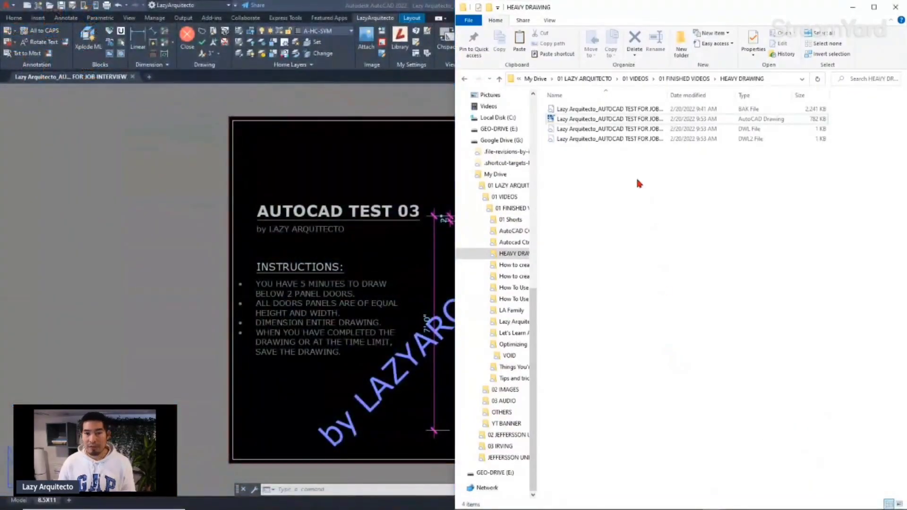
Copy the BAK backup file into a new folder named LAZY PURGE inside the HEAVY DRAWING folder
{"action": "left_click", "coordinate": [608, 109]}
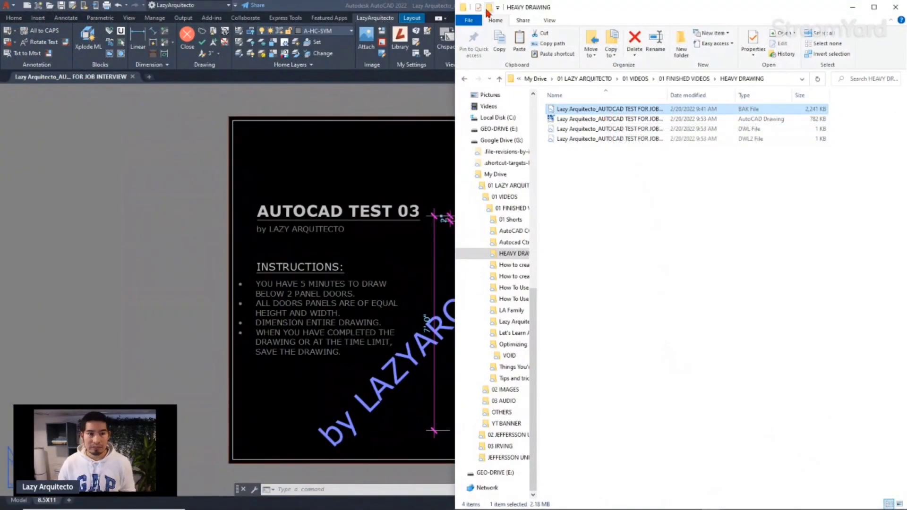
{"action": "left_click", "coordinate": [488, 8]}
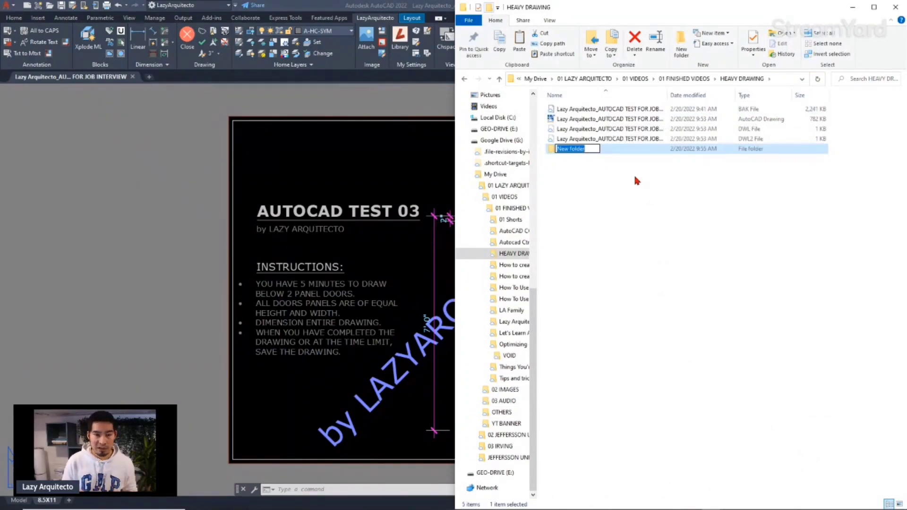
{"action": "type", "text": "LAZY"}
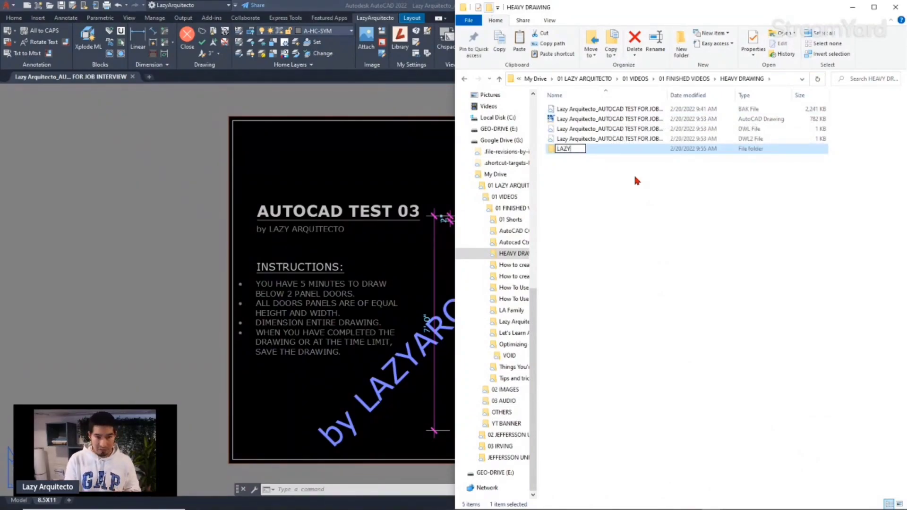
{"action": "type", "text": " PURG"}
{"action": "key", "text": "Return"}
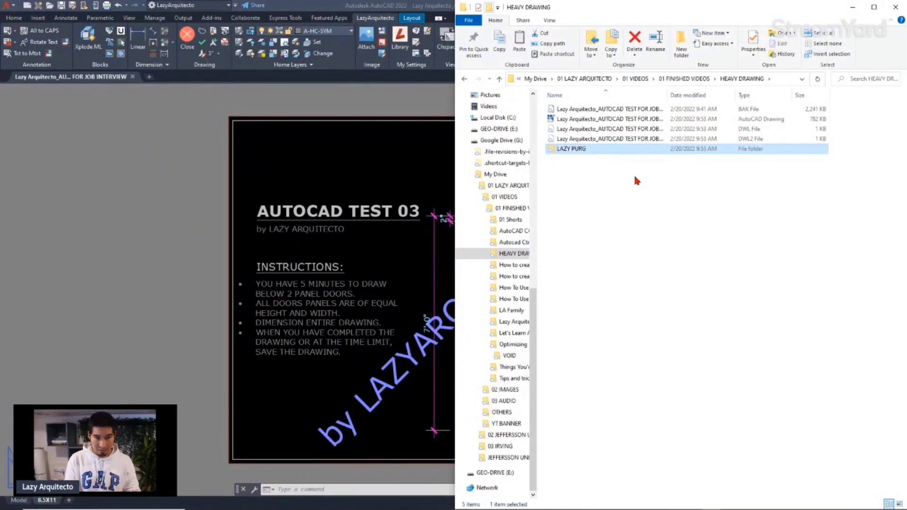
{"action": "key", "text": "F2"}
{"action": "key", "text": "End"}
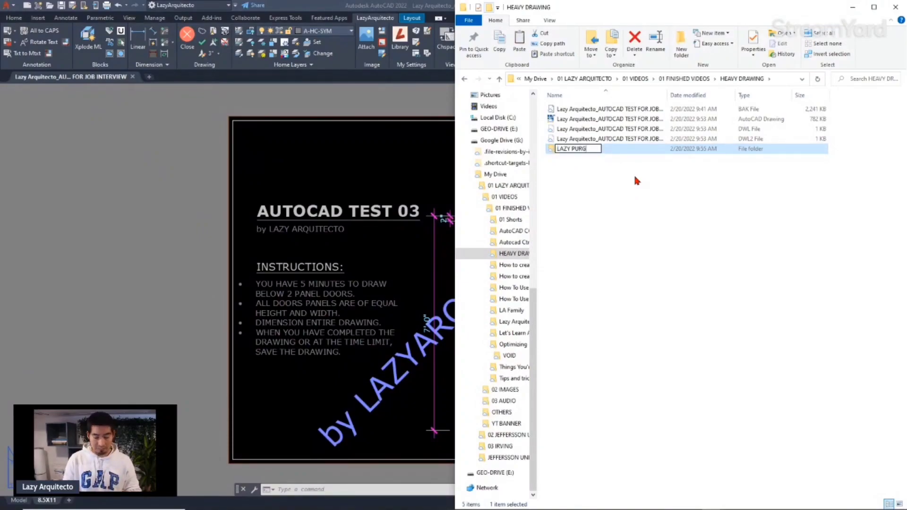
{"action": "type", "text": "E"}
{"action": "key", "text": "Return"}
{"action": "key", "text": "Return"}
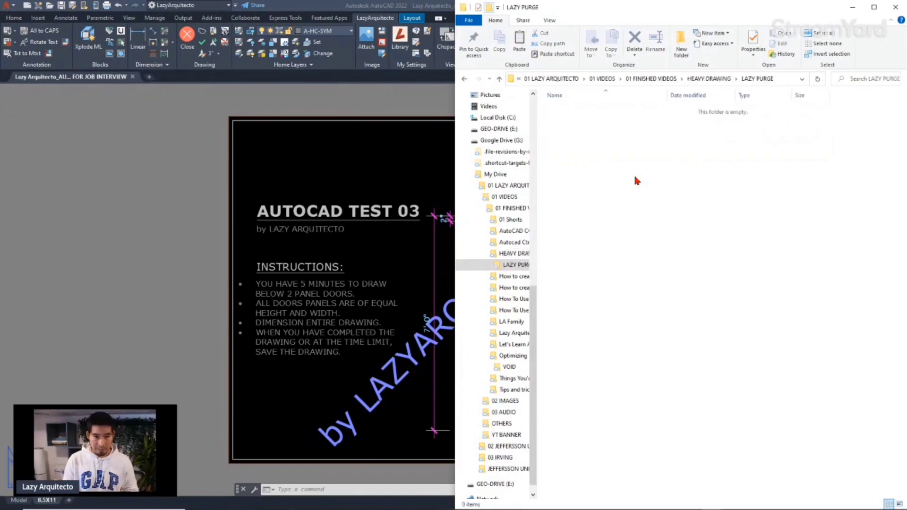
{"action": "key", "text": "ctrl+v"}
Change the copied backup file's extension to .DWG, accepting the extension change
{"action": "key", "text": "F2"}
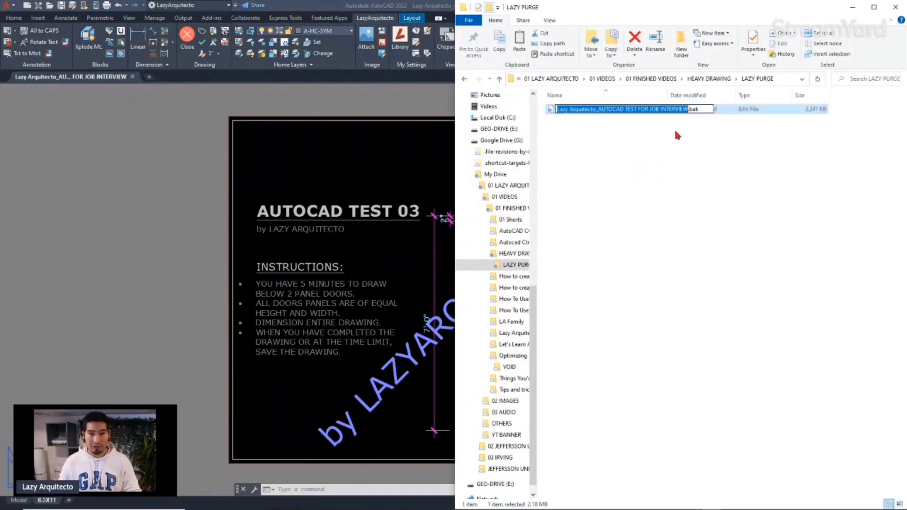
{"action": "left_click", "coordinate": [702, 107]}
{"action": "key", "text": "BackSpace"}
{"action": "key", "text": "BackSpace"}
{"action": "key", "text": "BackSpace"}
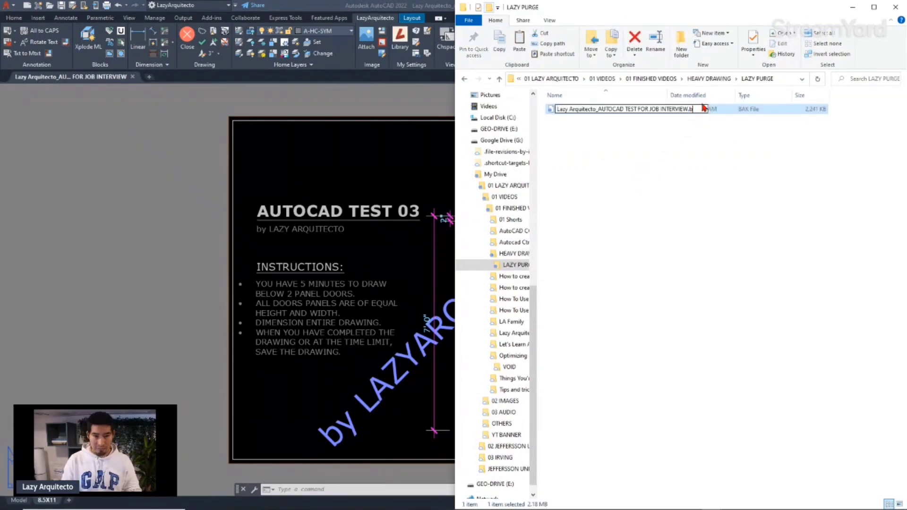
{"action": "type", "text": "DWG"}
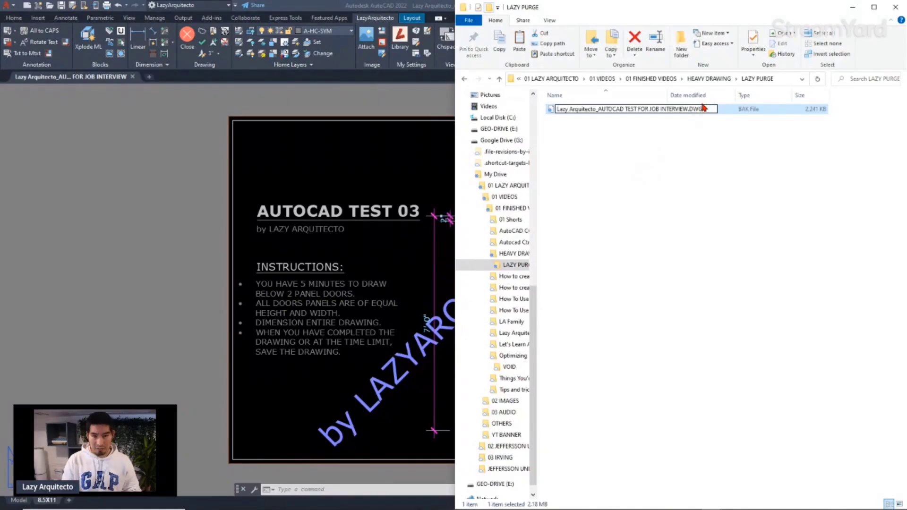
{"action": "key", "text": "Return"}
{"action": "key", "text": "Return"}
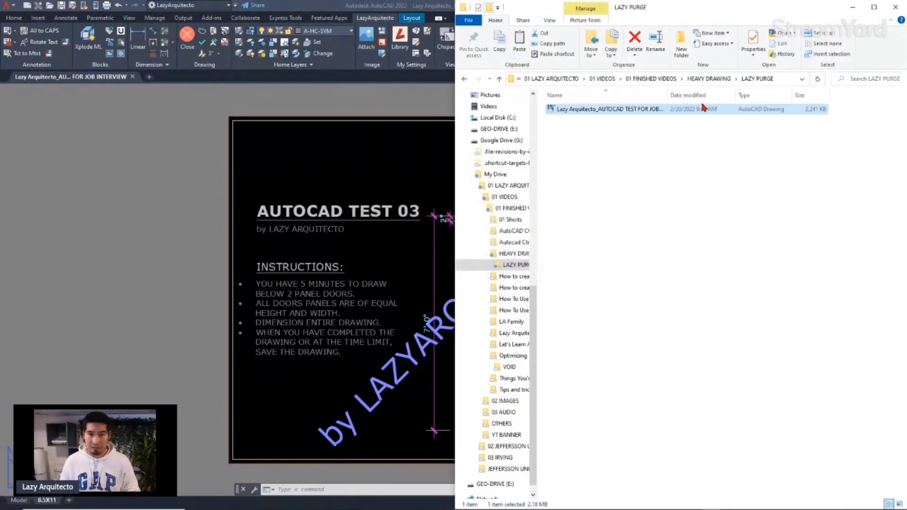
{"action": "left_click", "coordinate": [812, 120]}
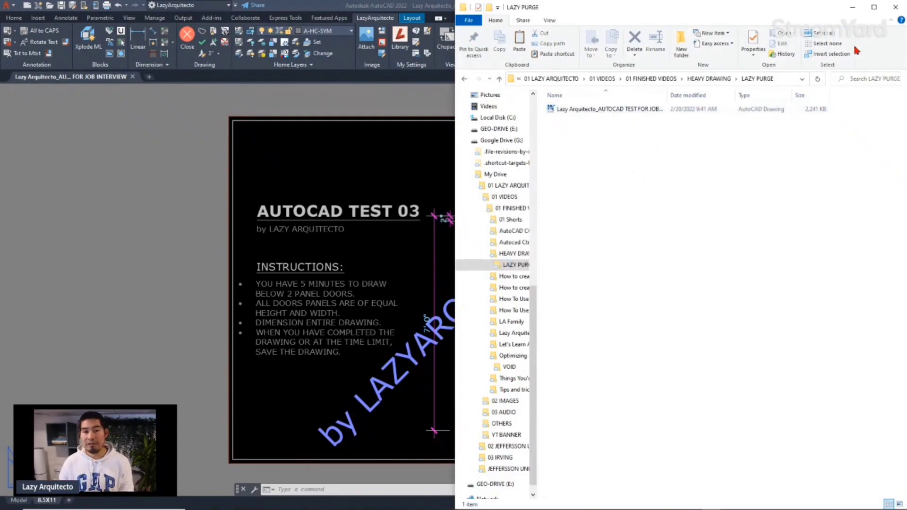
Minimize the LAZY PURGE folder window and switch the drawing from the 8.5X11 layout to an empty area of model space
{"action": "left_click", "coordinate": [853, 7]}
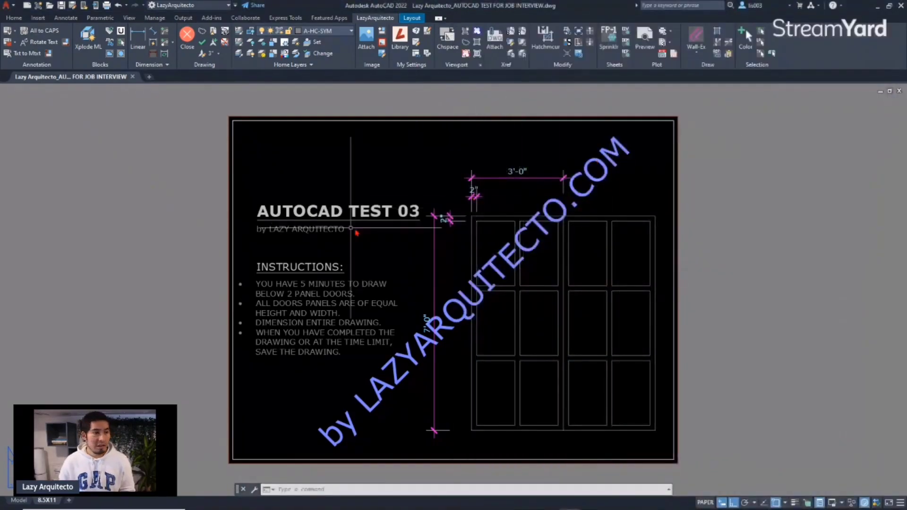
{"action": "left_click", "coordinate": [19, 502]}
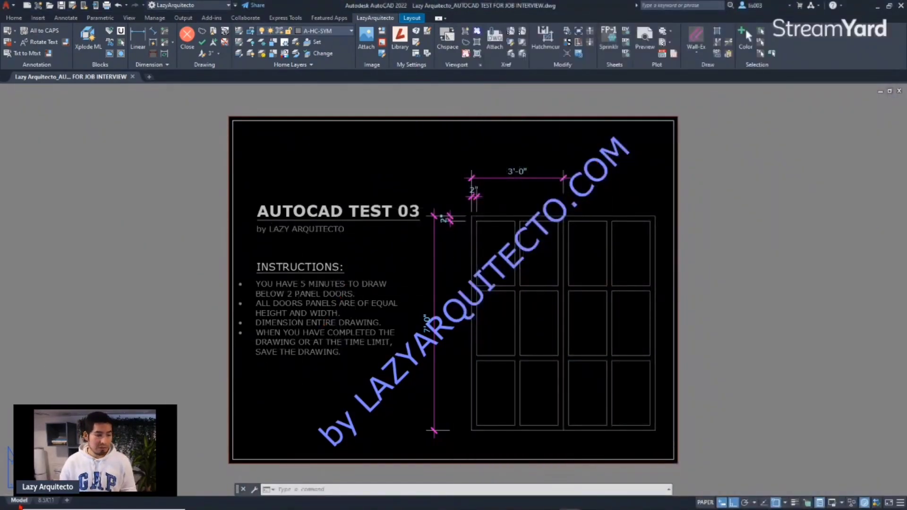
{"action": "scroll", "coordinate": [230, 401], "scroll_direction": "up", "scroll_amount": 4}
{"action": "middle_click_drag", "start_coordinate": [227, 395], "coordinate": [449, 335]}
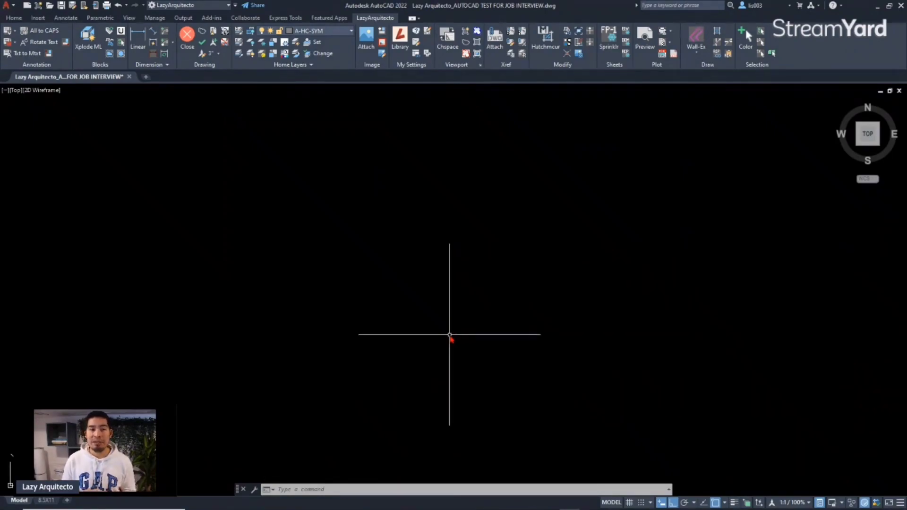
Open the CUI editor, search the command list for PURGE, select the Purge... command and enlarge its button image area
{"action": "type", "text": "CUI"}
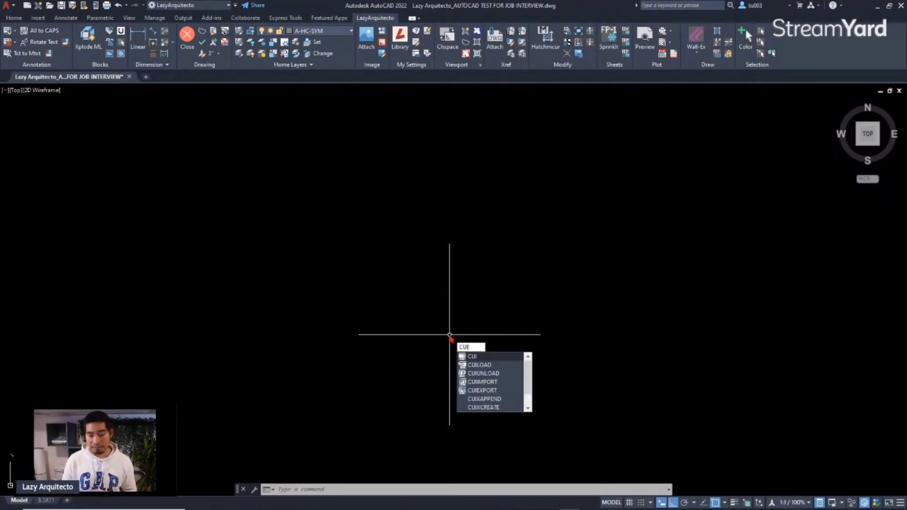
{"action": "key", "text": "Return"}
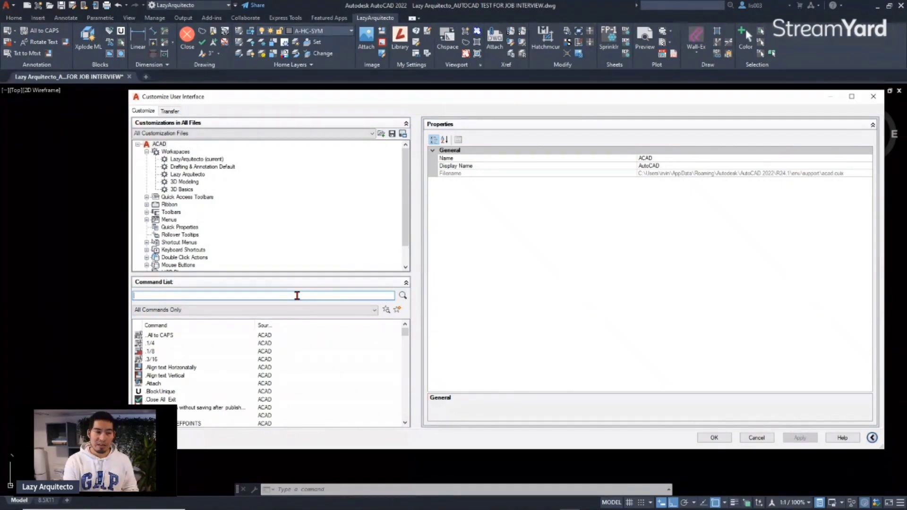
{"action": "type", "text": "PURGE"}
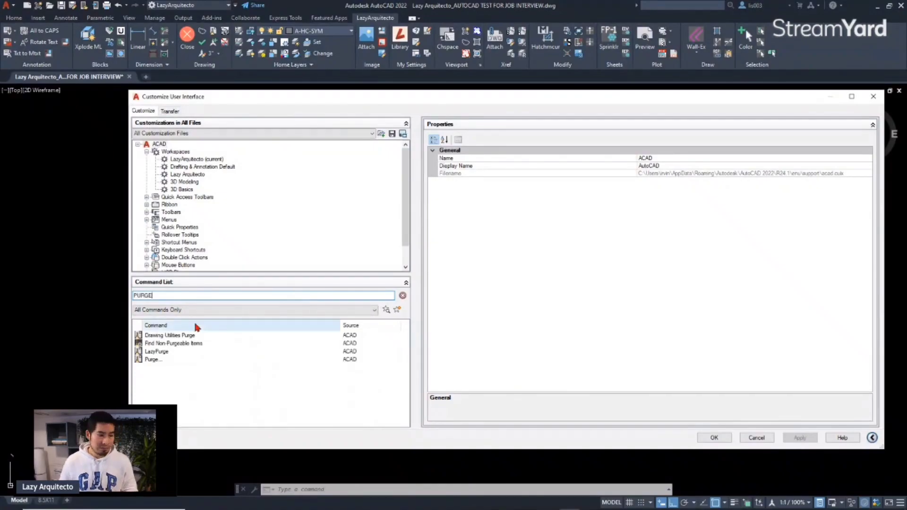
{"action": "left_click", "coordinate": [153, 361]}
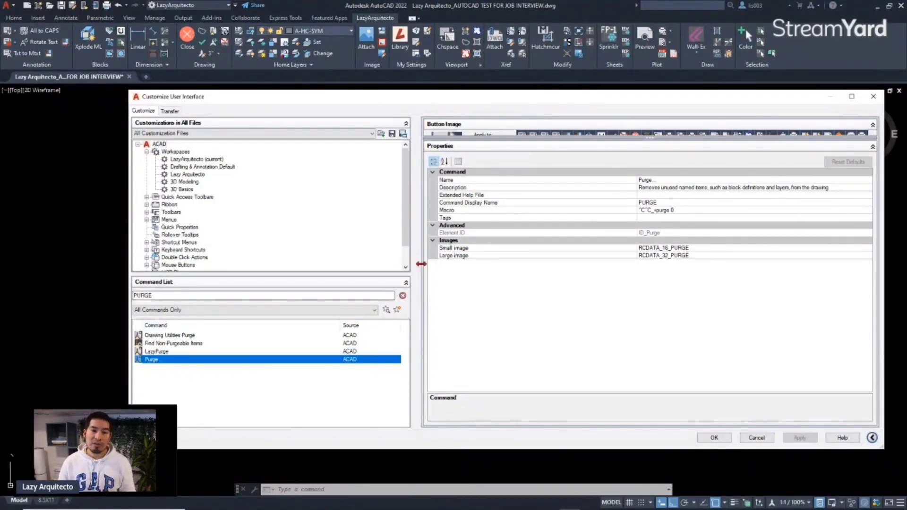
{"action": "left_click_drag", "start_coordinate": [512, 91], "coordinate": [524, 7]}
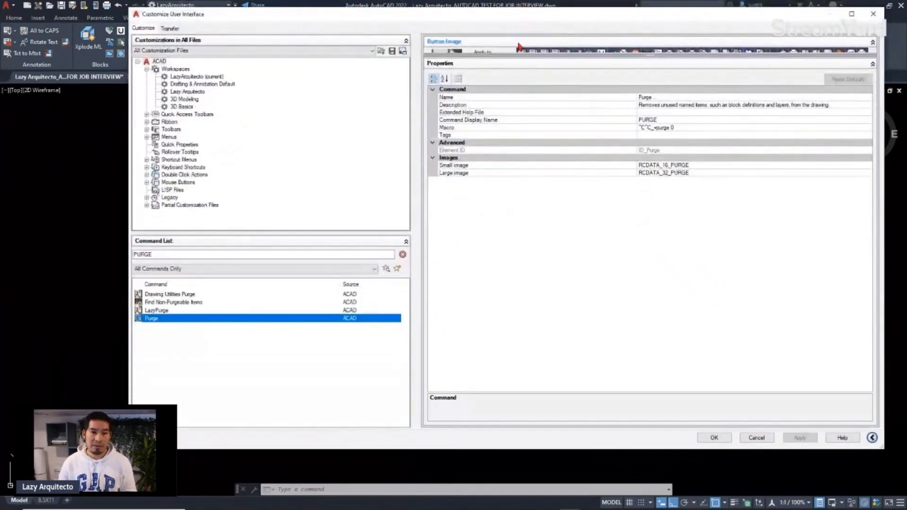
{"action": "left_click_drag", "start_coordinate": [504, 166], "coordinate": [503, 209]}
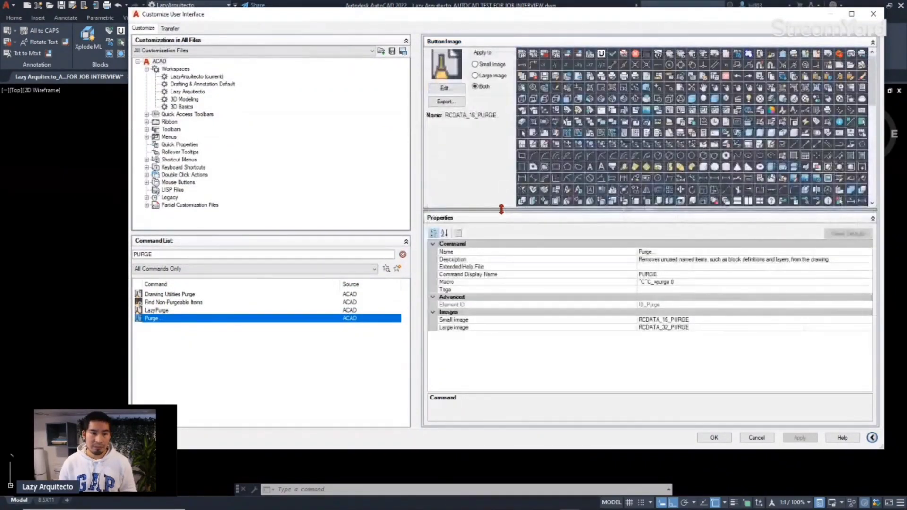
Duplicate the Purge... command and name the copy LazyPurge
{"action": "right_click", "coordinate": [195, 322]}
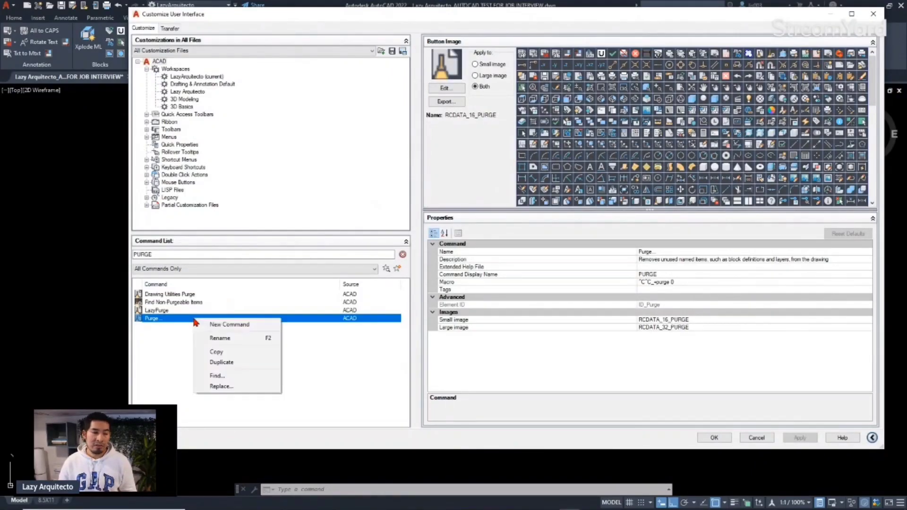
{"action": "left_click", "coordinate": [222, 362]}
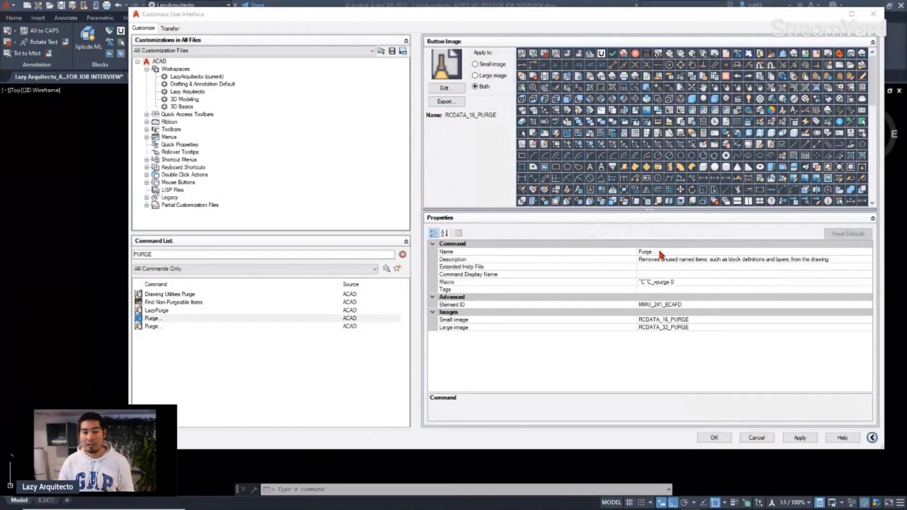
{"action": "left_click", "coordinate": [638, 252]}
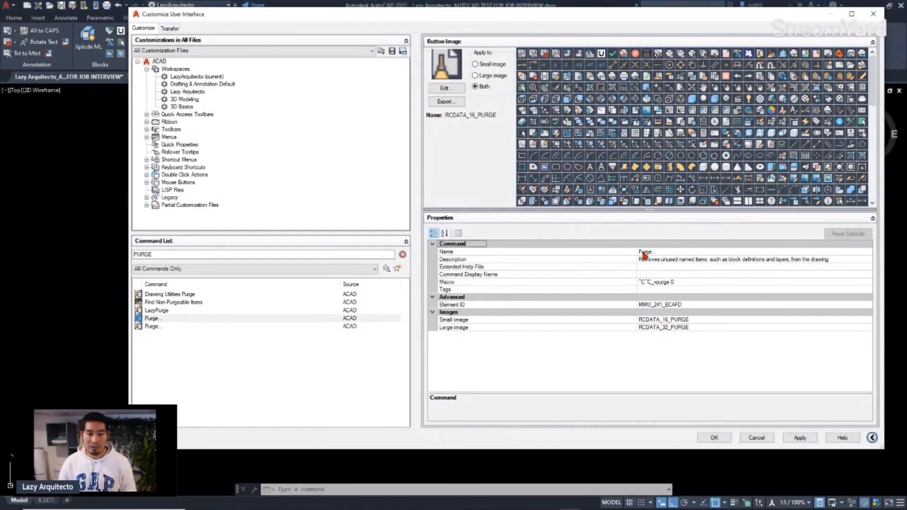
{"action": "left_click", "coordinate": [642, 252]}
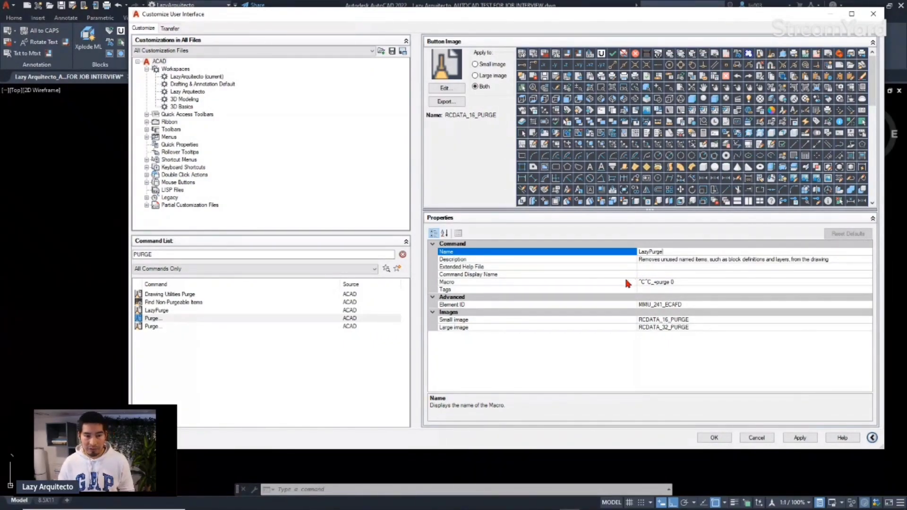
{"action": "left_click", "coordinate": [662, 260]}
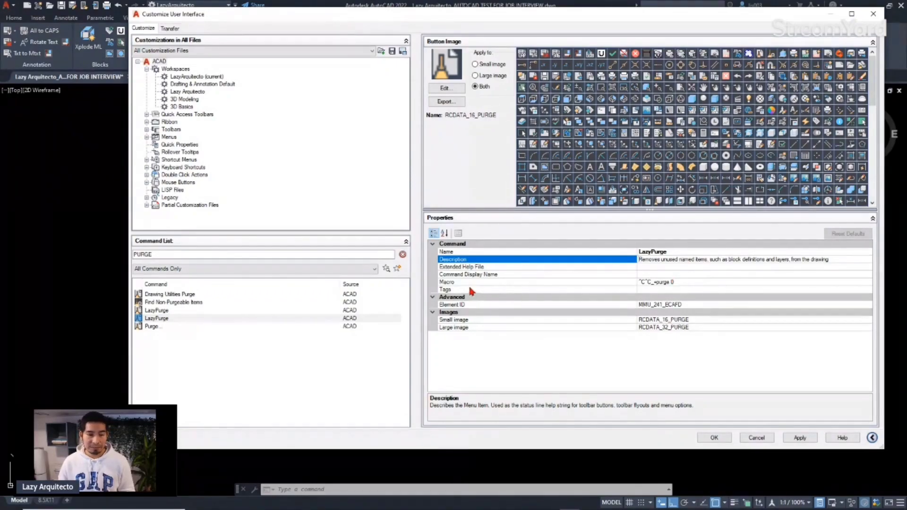
{"action": "left_click", "coordinate": [675, 281]}
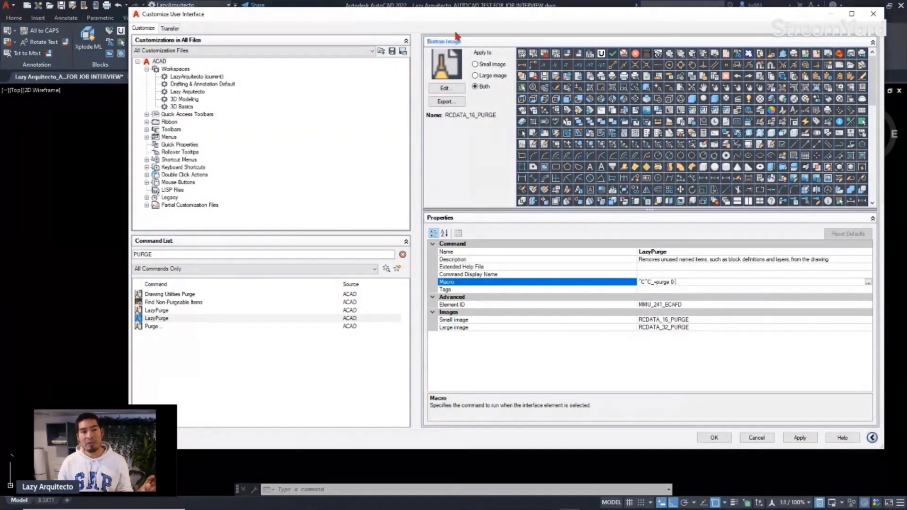
Add the new LazyPurge command to the Quick Access Toolbar, moving the customization dialog clear of it
{"action": "left_click_drag", "start_coordinate": [453, 14], "coordinate": [455, 89]}
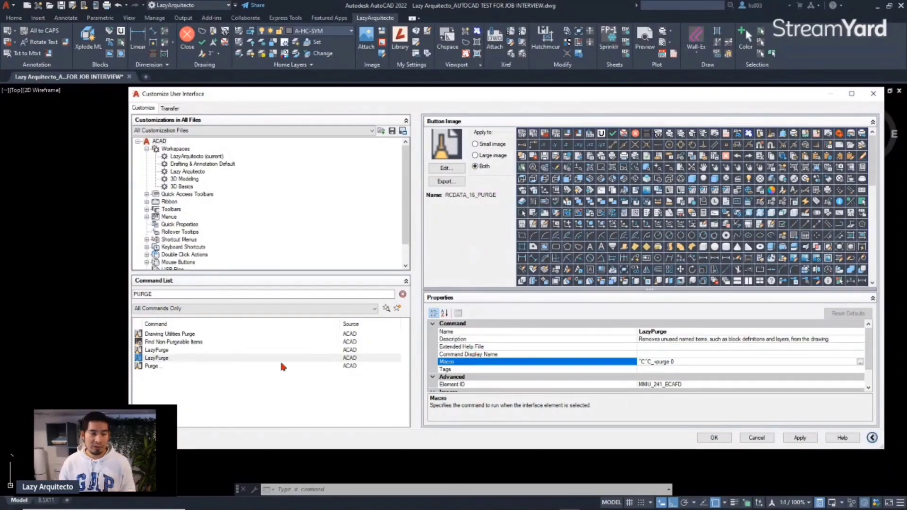
{"action": "left_click", "coordinate": [180, 358]}
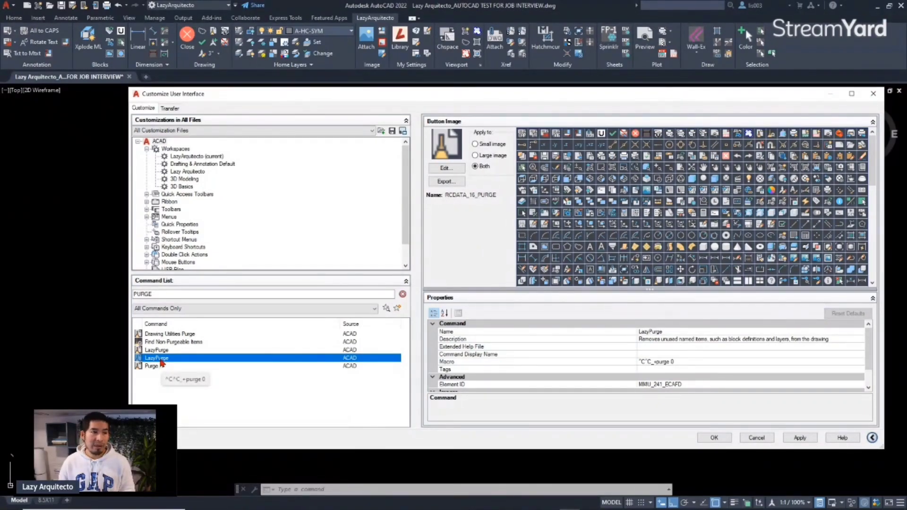
{"action": "mouse_move", "coordinate": [161, 363]}
{"action": "left_mouse_down"}
{"action": "mouse_move", "coordinate": [98, 345]}
{"action": "mouse_move", "coordinate": [87, 329]}
{"action": "mouse_move", "coordinate": [68, 259]}
{"action": "mouse_move", "coordinate": [70, 197]}
{"action": "left_mouse_up"}
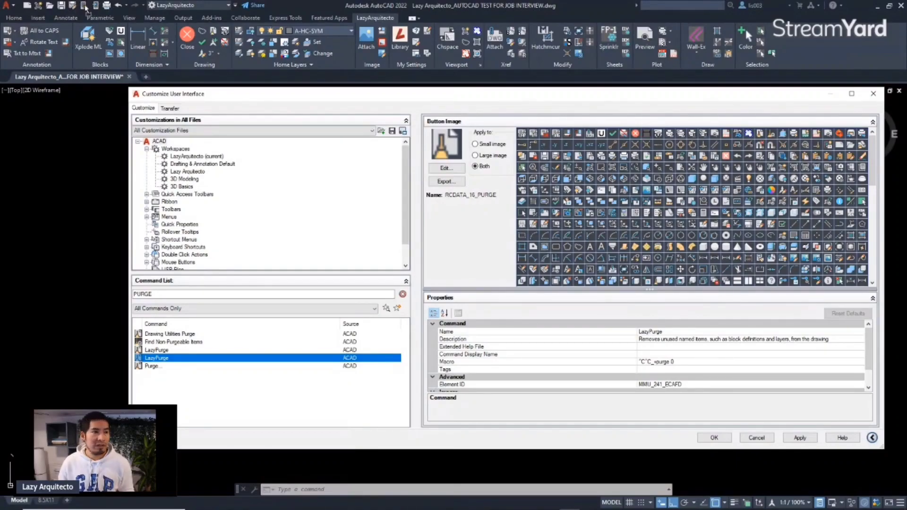
{"action": "left_click_drag", "start_coordinate": [79, 9], "coordinate": [81, 8]}
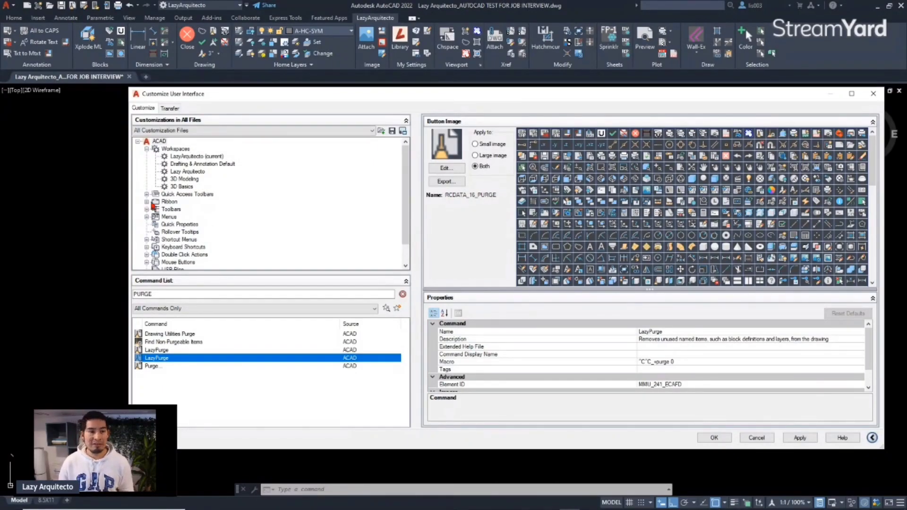
{"action": "scroll", "coordinate": [186, 205], "scroll_direction": "down", "scroll_amount": 1}
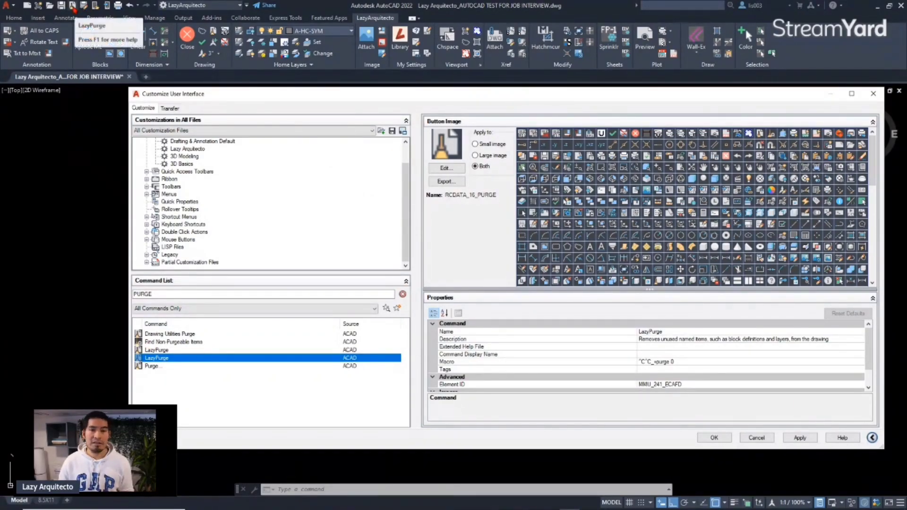
Open the new LazyPurge command's macro in the Long String Editor and delete everything after ^C^C_
{"action": "left_click", "coordinate": [684, 361]}
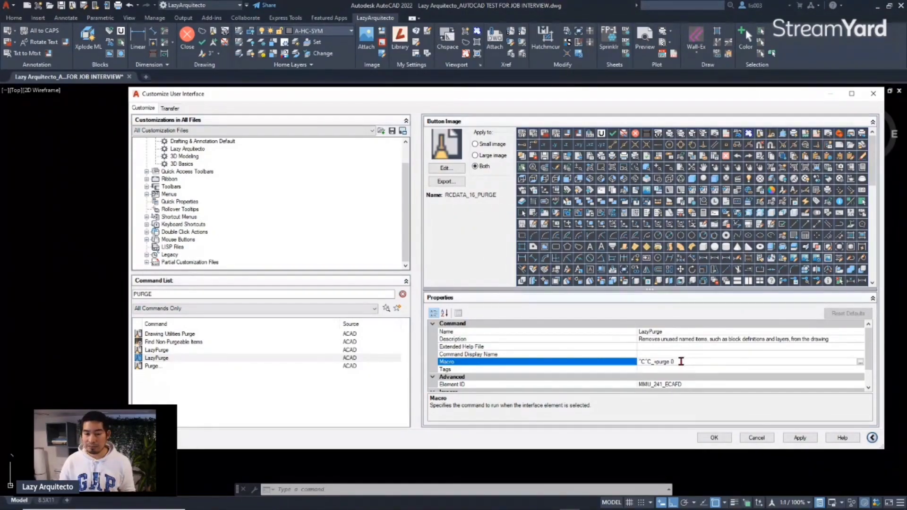
{"action": "left_click", "coordinate": [861, 362]}
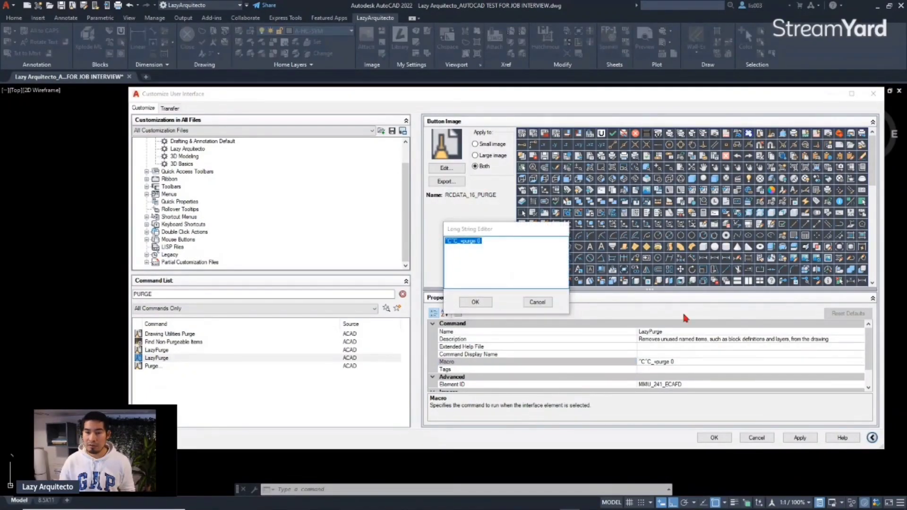
{"action": "left_click", "coordinate": [514, 238]}
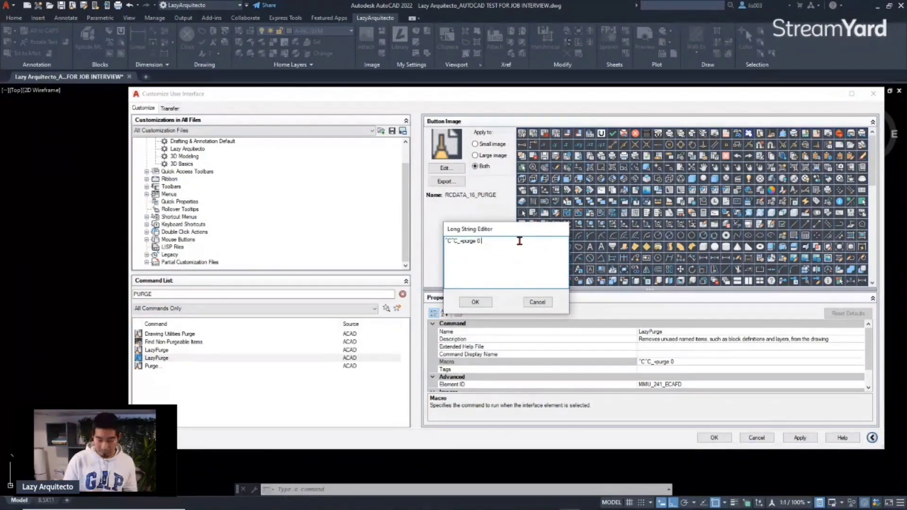
{"action": "key", "text": "BackSpace"}
{"action": "key", "text": "BackSpace"}
{"action": "key", "text": "BackSpace"}
{"action": "key", "text": "BackSpace"}
{"action": "key", "text": "BackSpace"}
{"action": "key", "text": "BackSpace"}
{"action": "key", "text": "BackSpace"}
{"action": "key", "text": "BackSpace"}
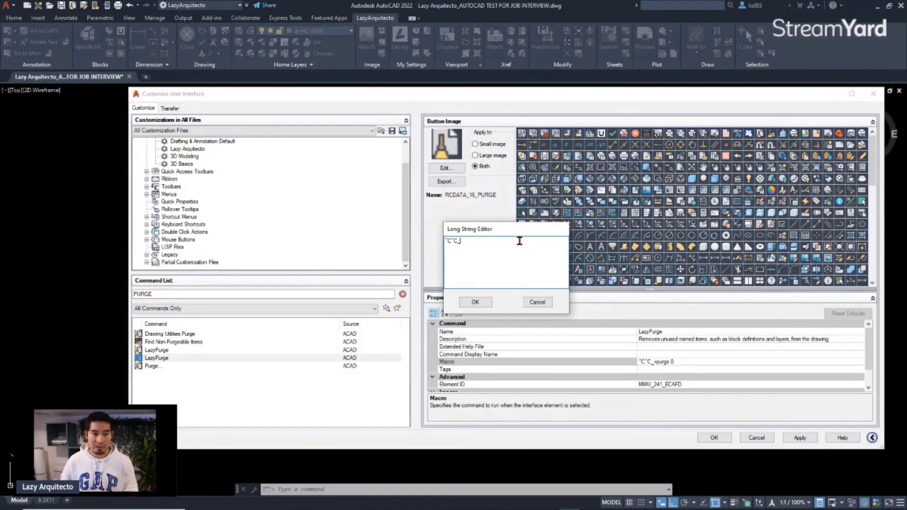
Enter AUDIT;YES after ^C^C_ in the LazyPurge macro
{"action": "double_click", "coordinate": [469, 242]}
{"action": "left_click", "coordinate": [468, 243]}
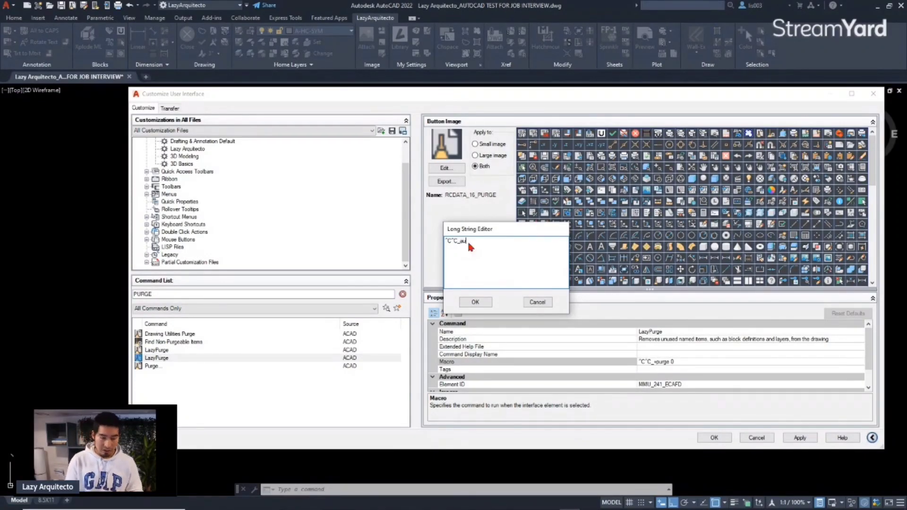
{"action": "type", "text": "IT"}
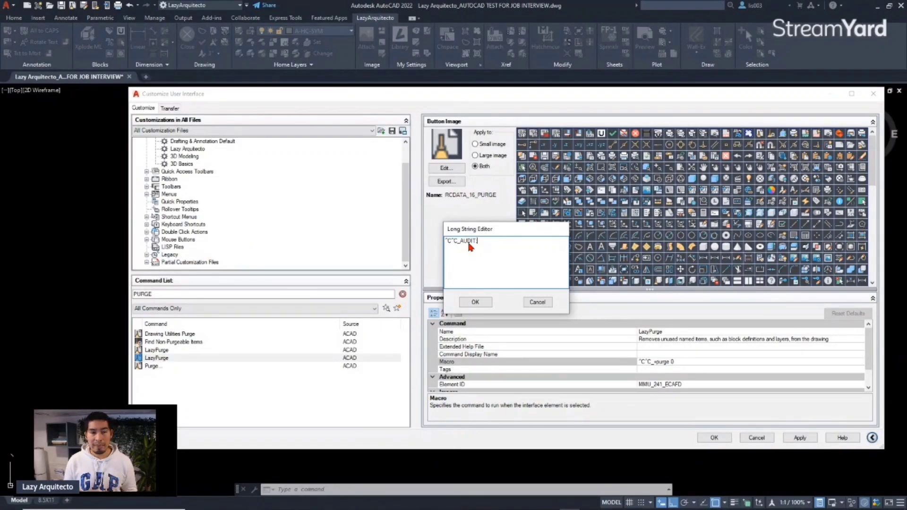
{"action": "type", "text": "Y"}
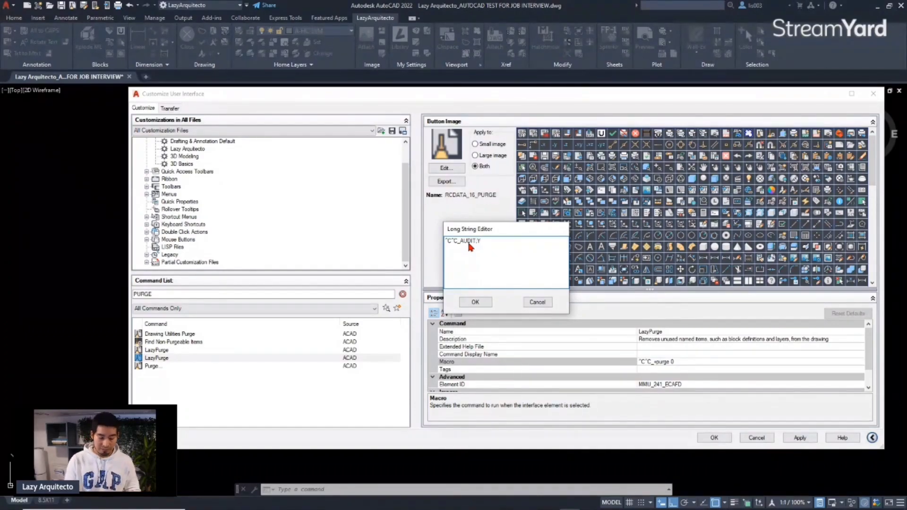
{"action": "type", "text": "ES"}
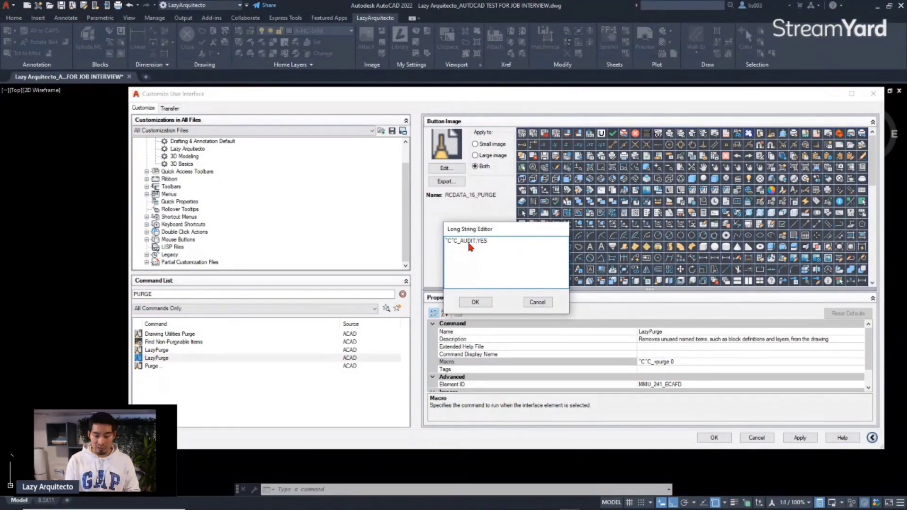
{"action": "key", "text": "BackSpace"}
{"action": "key", "text": "BackSpace"}
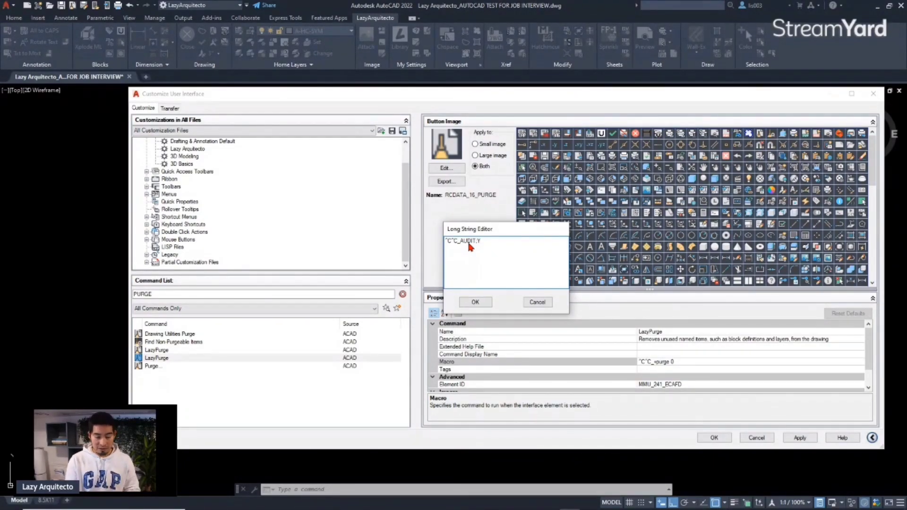
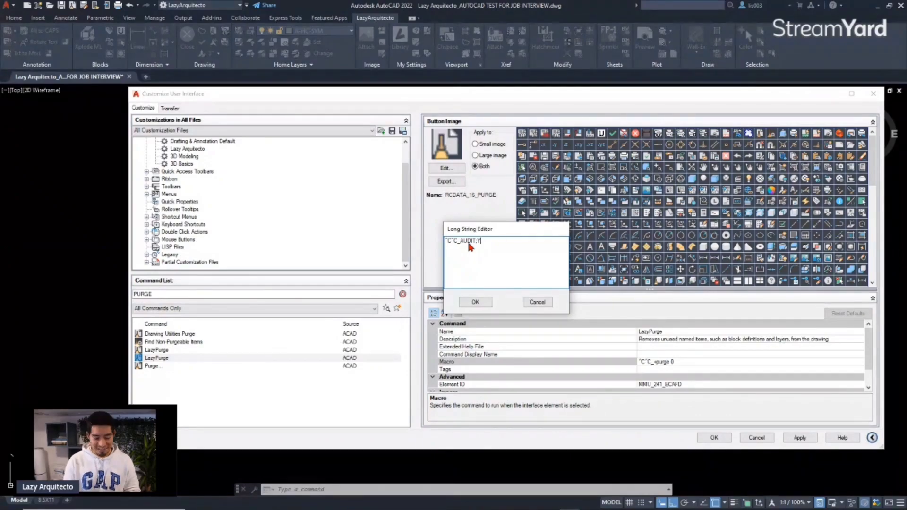
{"action": "type", "text": "ES"}
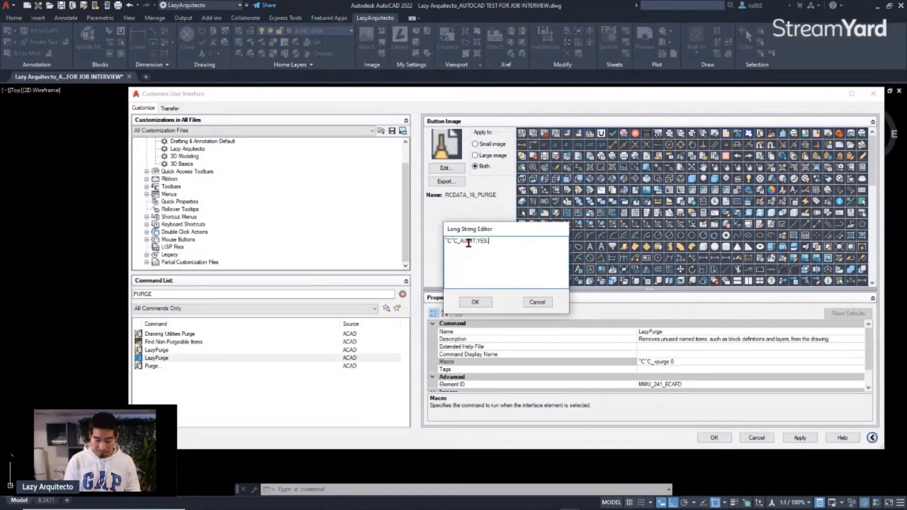
Append ;-PURGE; to the macro after AUDIT;YES, using a hyphen instead of an underscore before PURGE
{"action": "type", "text": ";_PURGE"}
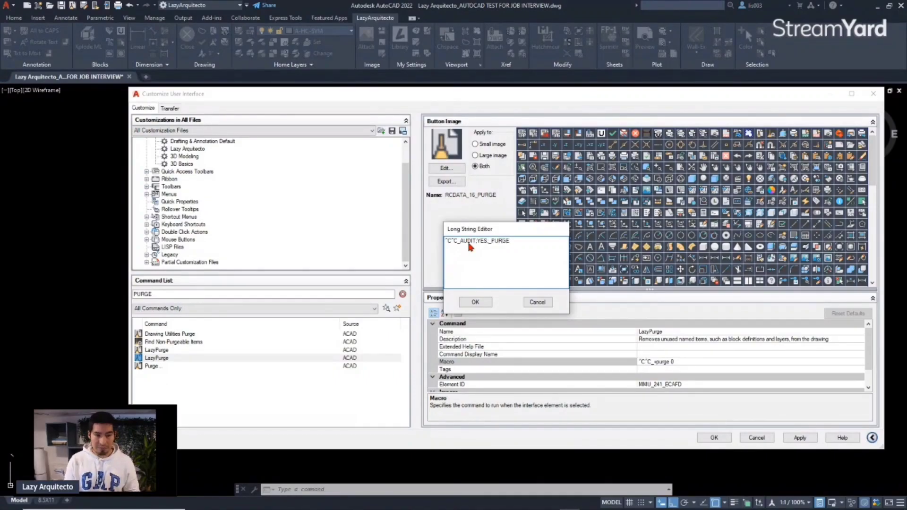
{"action": "type", "text": ";"}
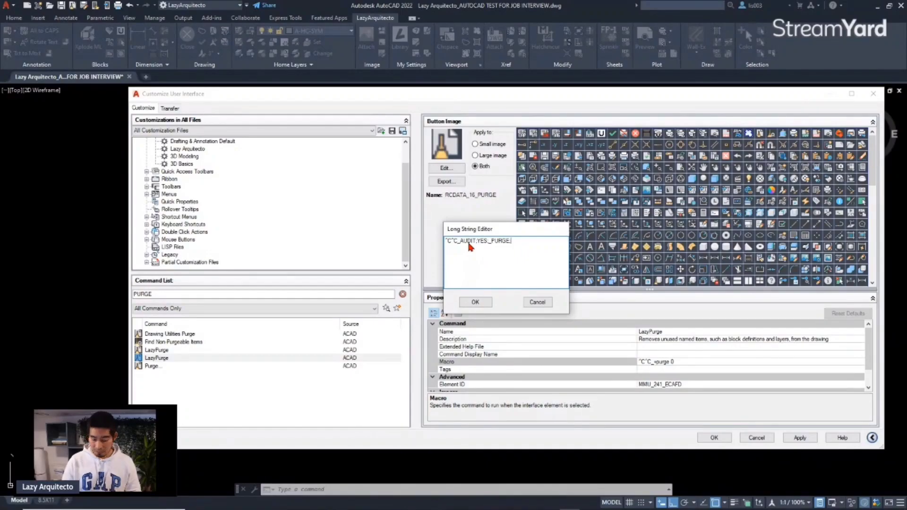
{"action": "key", "text": "BackSpace"}
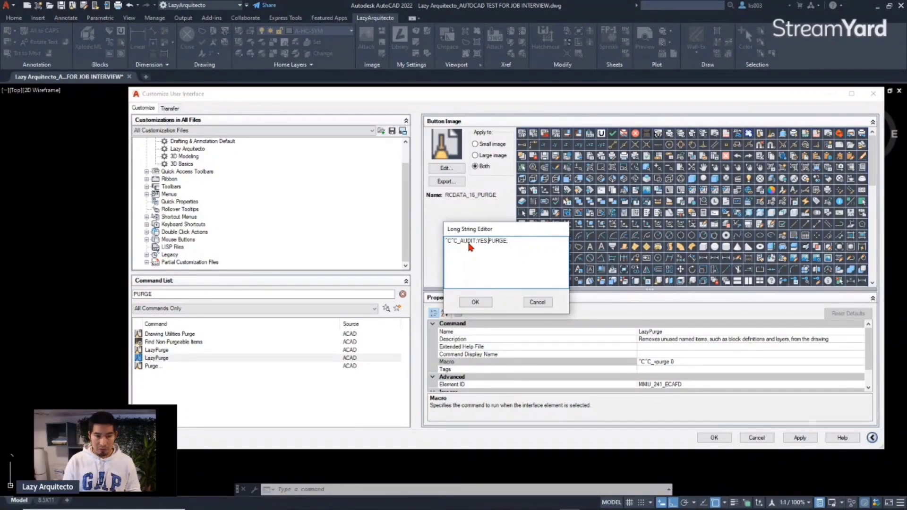
{"action": "type", "text": "-"}
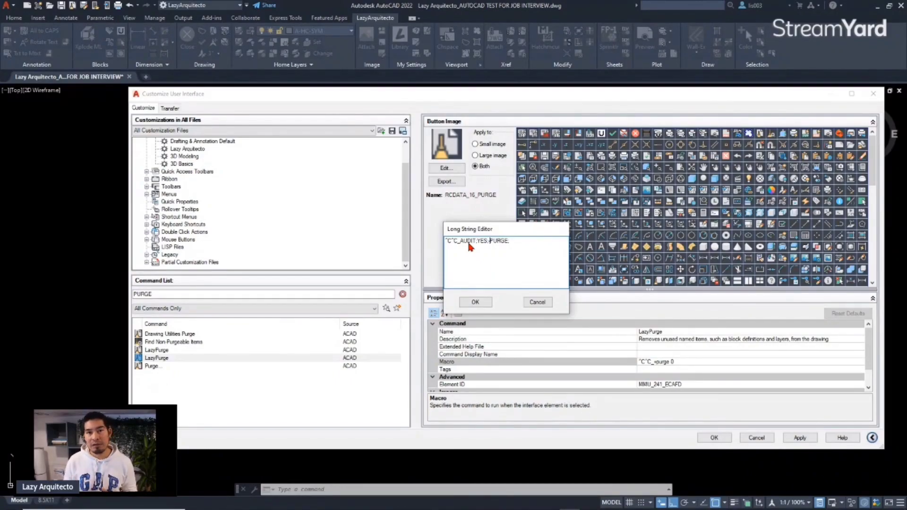
Extend the LazyPurge macro after ;-PURGE; with ALL;NO;-PURGE;, keeping the hyphen before each PURGE
{"action": "type", "text": "-"}
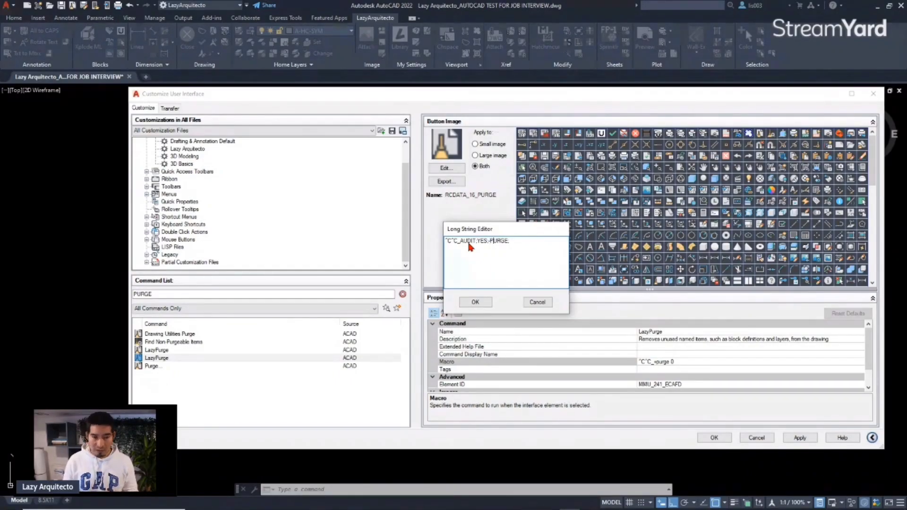
{"action": "key", "text": "End"}
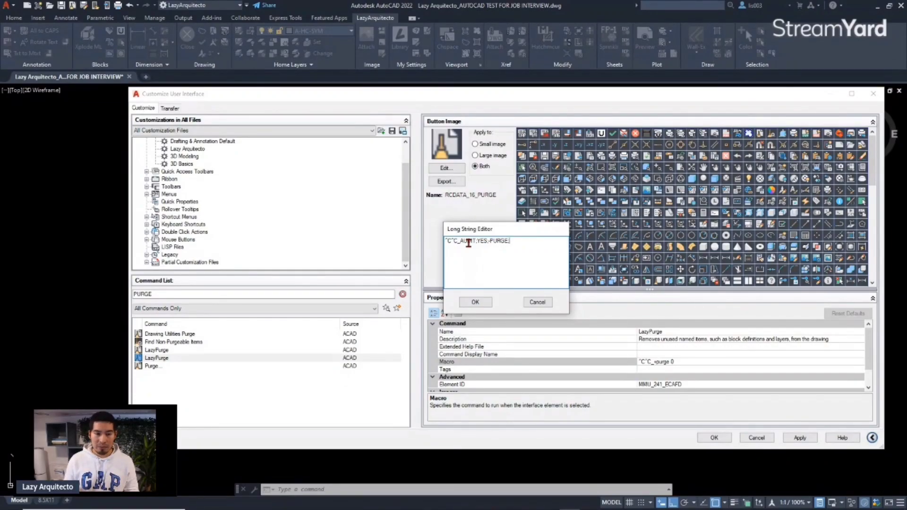
{"action": "type", "text": "ALL"}
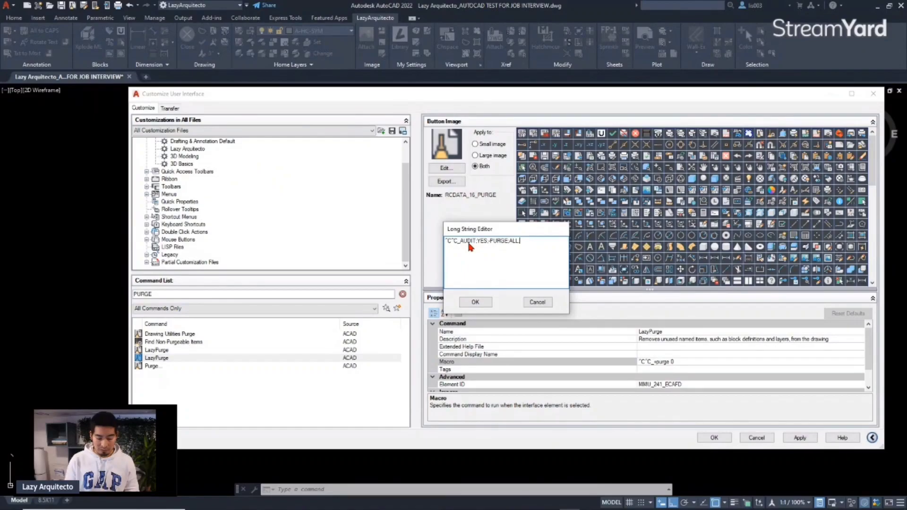
{"action": "type", "text": "NO"}
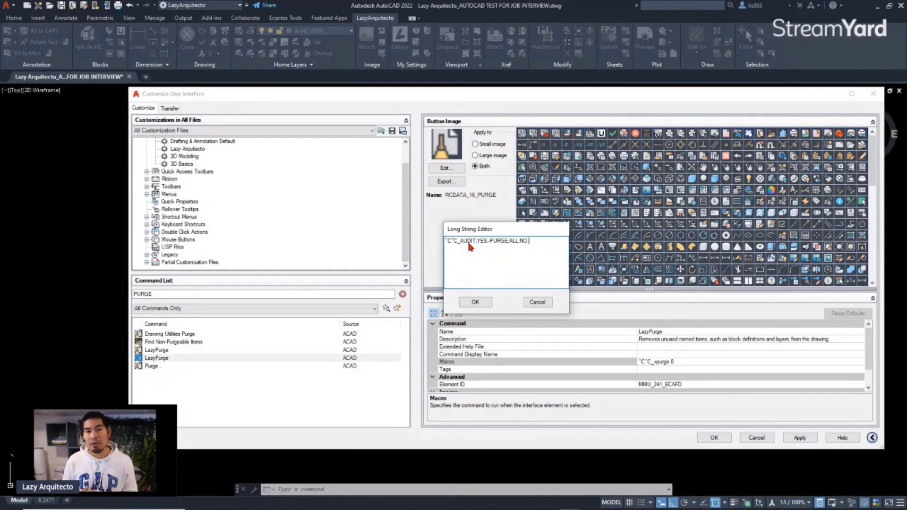
{"action": "type", "text": "P"}
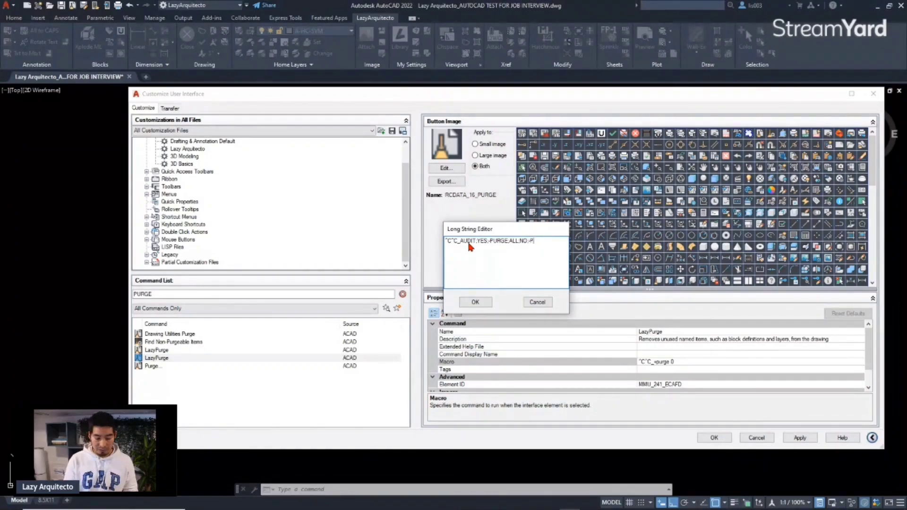
{"action": "type", "text": "URGE;"}
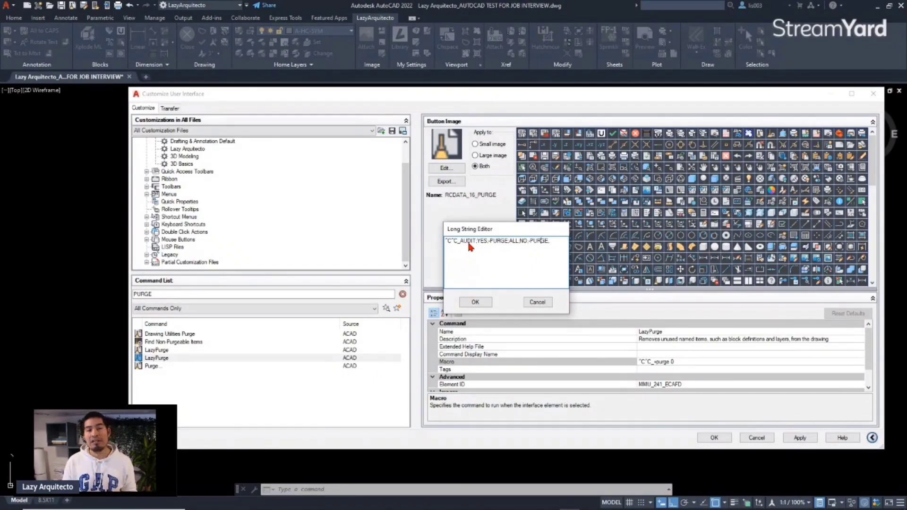
Copy the entire macro text and close the Long String Editor without saving
{"action": "key", "text": "Left"}
{"action": "key", "text": "Left"}
{"action": "key", "text": "Left"}
{"action": "key", "text": "Left"}
{"action": "key", "text": "Left"}
{"action": "key", "text": "Left"}
{"action": "key", "text": "Left"}
{"action": "key", "text": "Left"}
{"action": "key", "text": "Left"}
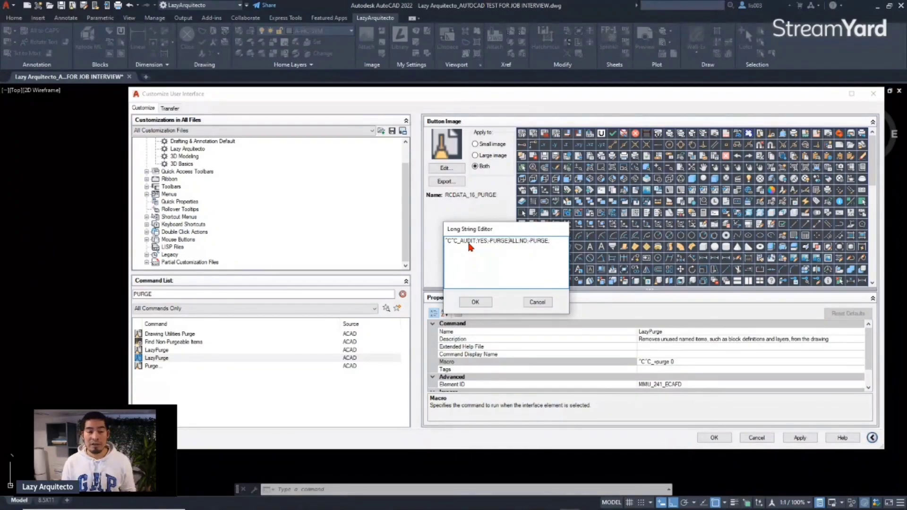
{"action": "key", "text": "Right"}
{"action": "key", "text": "Right"}
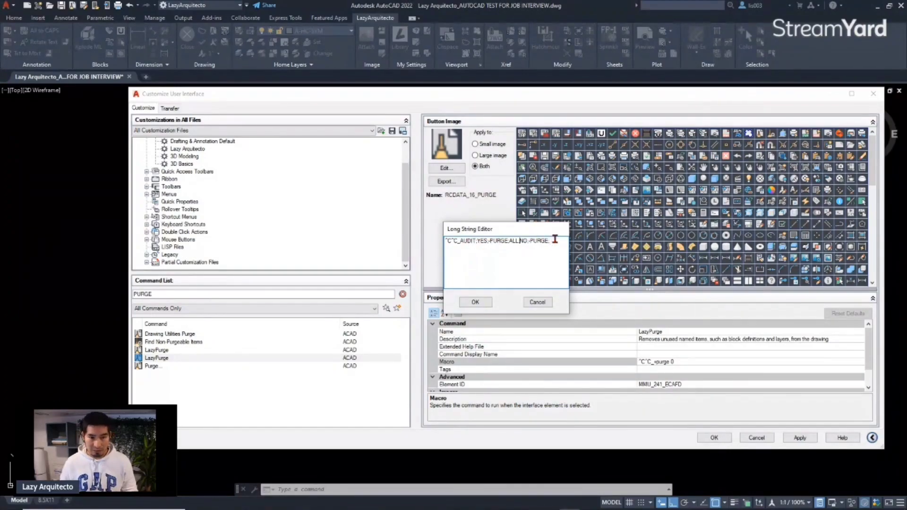
{"action": "left_click_drag", "start_coordinate": [555, 239], "coordinate": [446, 241]}
{"action": "right_click", "coordinate": [475, 239]}
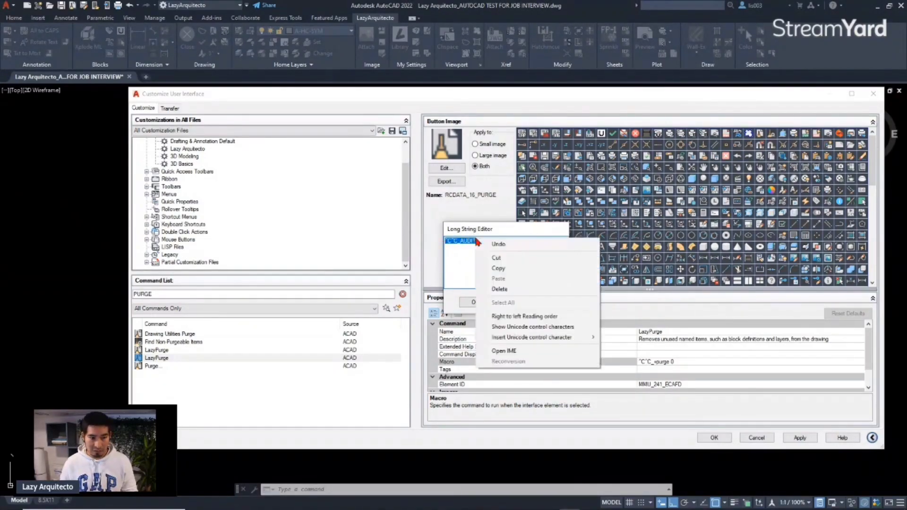
{"action": "left_click", "coordinate": [497, 269]}
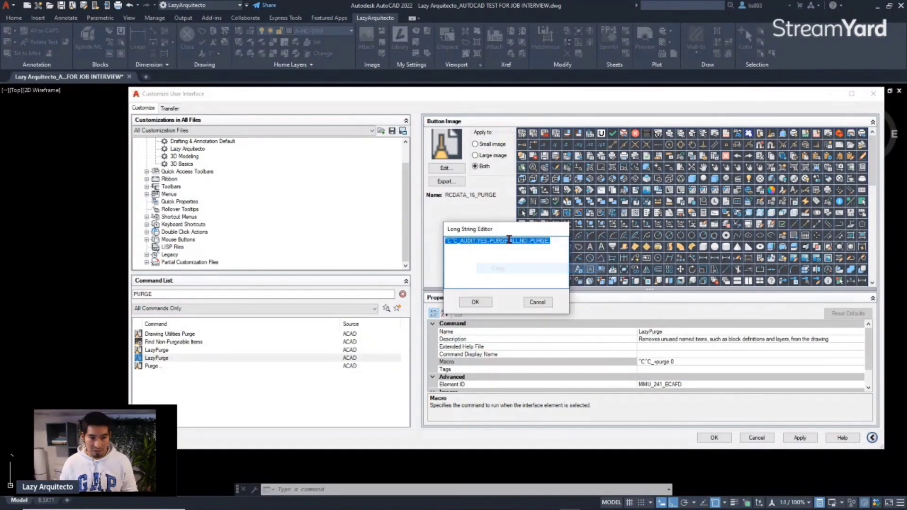
{"action": "left_click", "coordinate": [538, 302]}
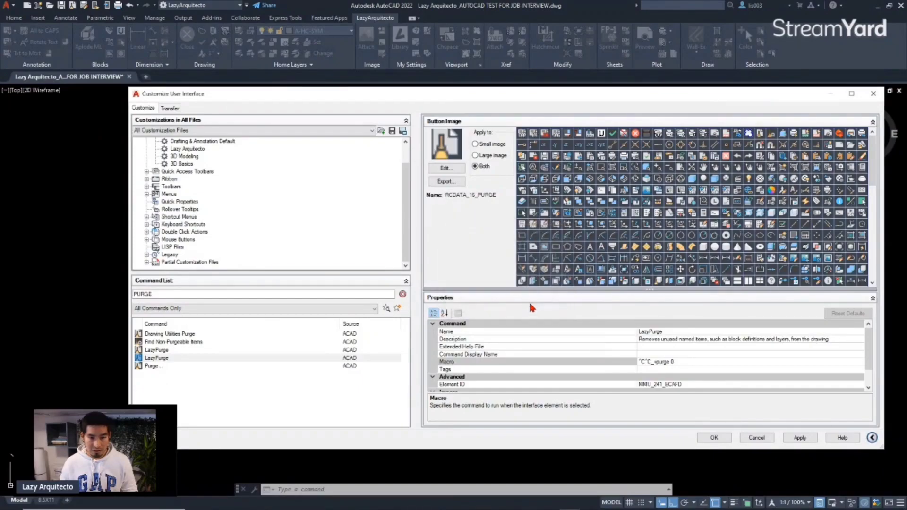
Reopen the new LazyPurge command's macro in the Long String Editor and replace it with the copied ^C^C_AUDIT;YES;-PURGE;ALL;NO;-PURGE; string
{"action": "left_click", "coordinate": [166, 351]}
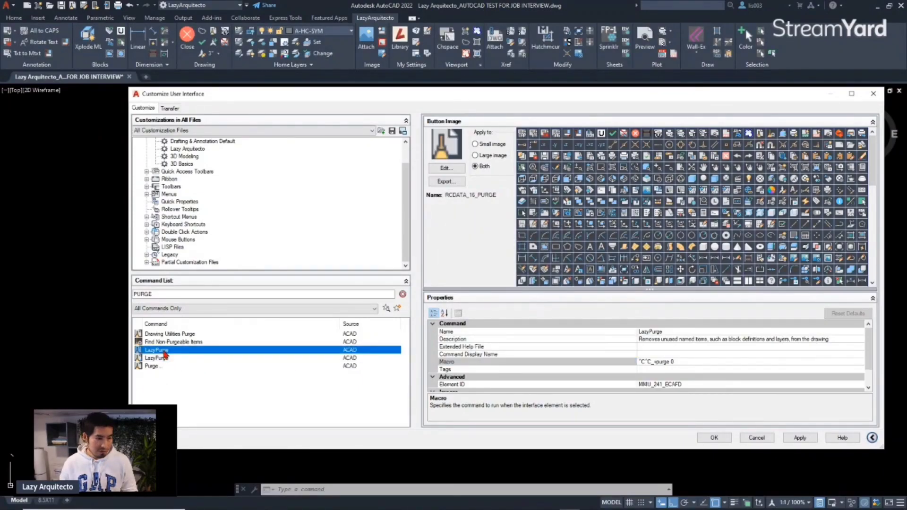
{"action": "left_click", "coordinate": [225, 359]}
{"action": "left_click", "coordinate": [693, 363]}
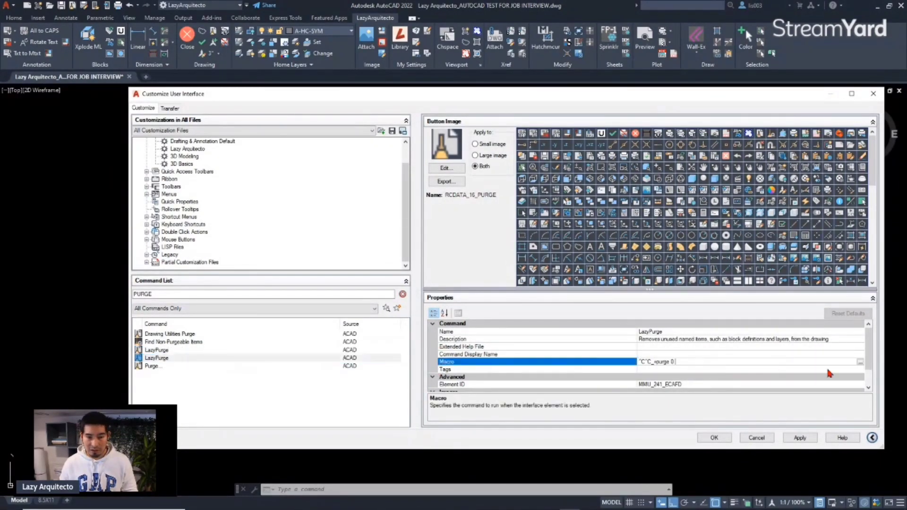
{"action": "left_click", "coordinate": [857, 362]}
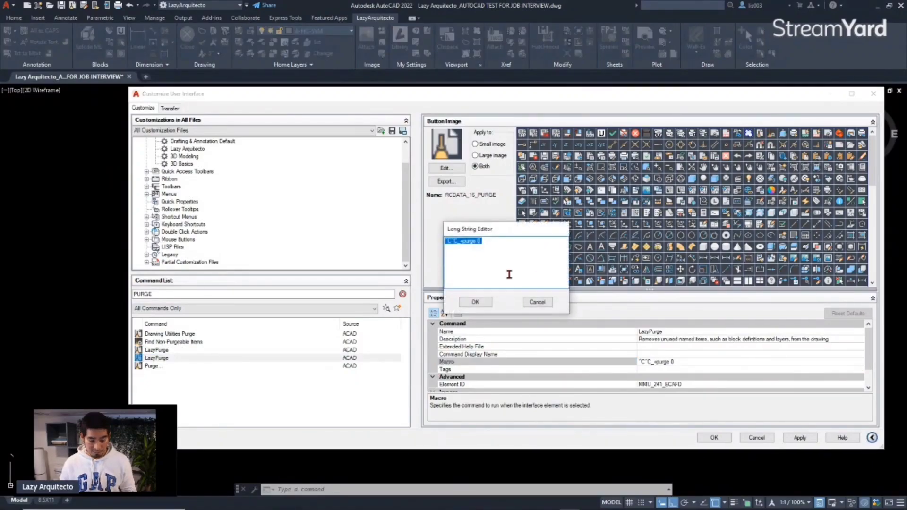
{"action": "type", "text": "^C^C_AUDIT;YES;-PURGE;ALL;NO;-PURGE;"}
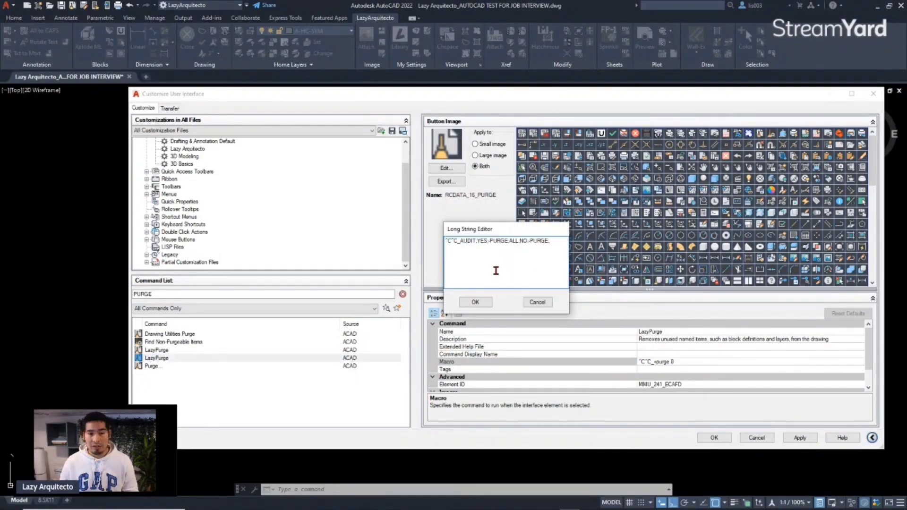
Insert *; between ALL; and NO; in the LazyPurge macro
{"action": "key", "text": "Right"}
{"action": "key", "text": "Right"}
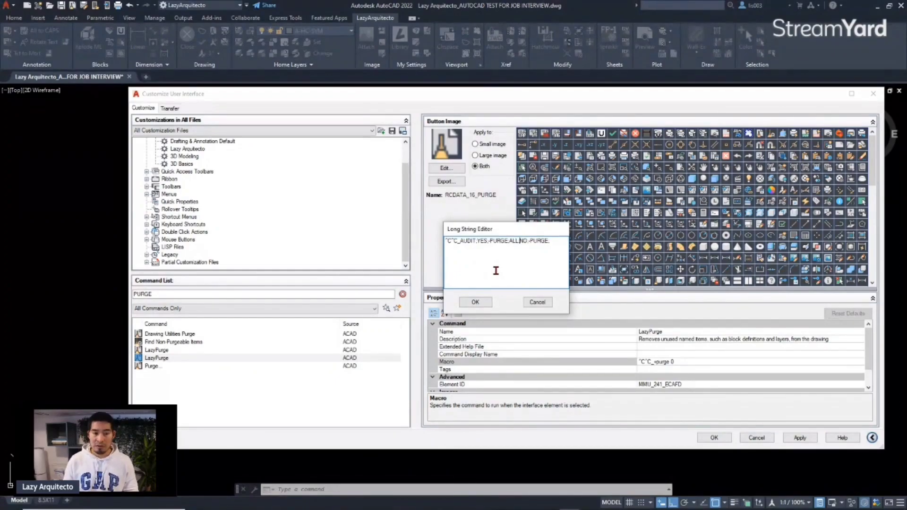
{"action": "type", "text": "*"}
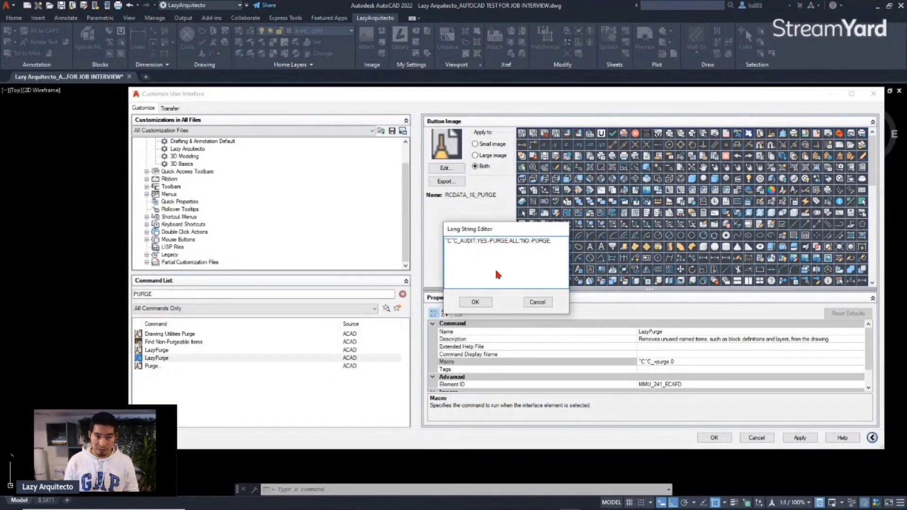
{"action": "type", "text": ";NO"}
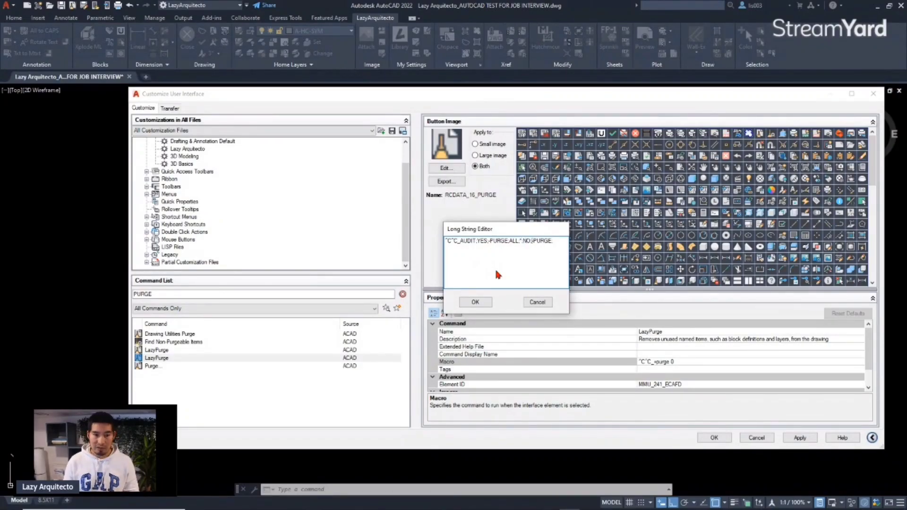
{"action": "type", "text": ";"}
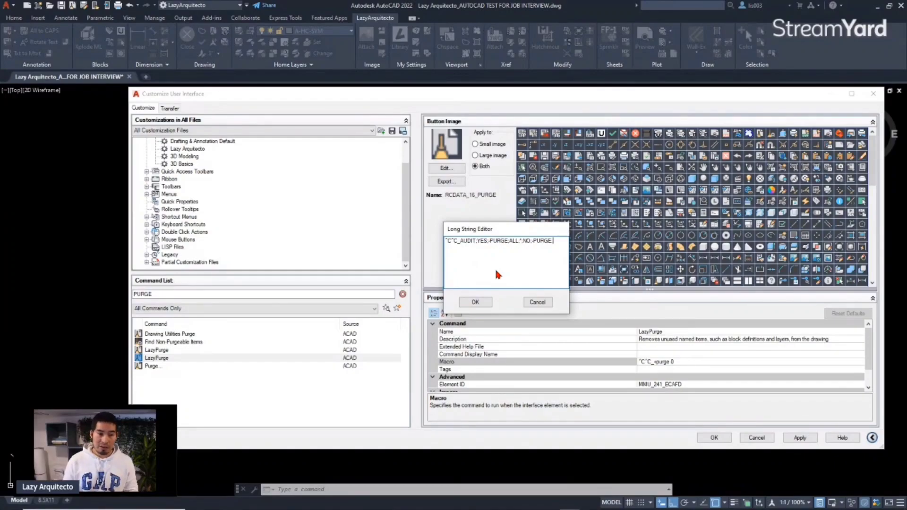
Append R;*;NO;_QSAVE; after the second -PURGE; in the macro and accept the edited string
{"action": "type", "text": ";"}
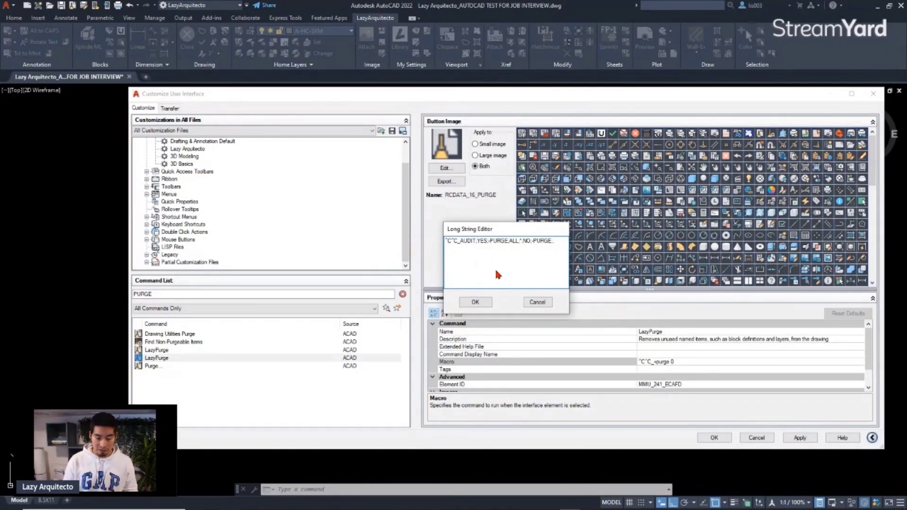
{"action": "type", "text": "R"}
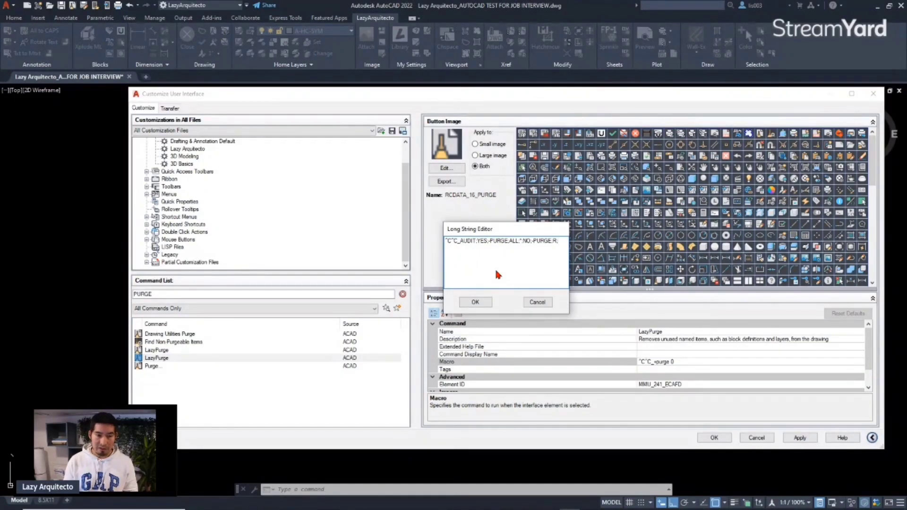
{"action": "type", "text": ";"}
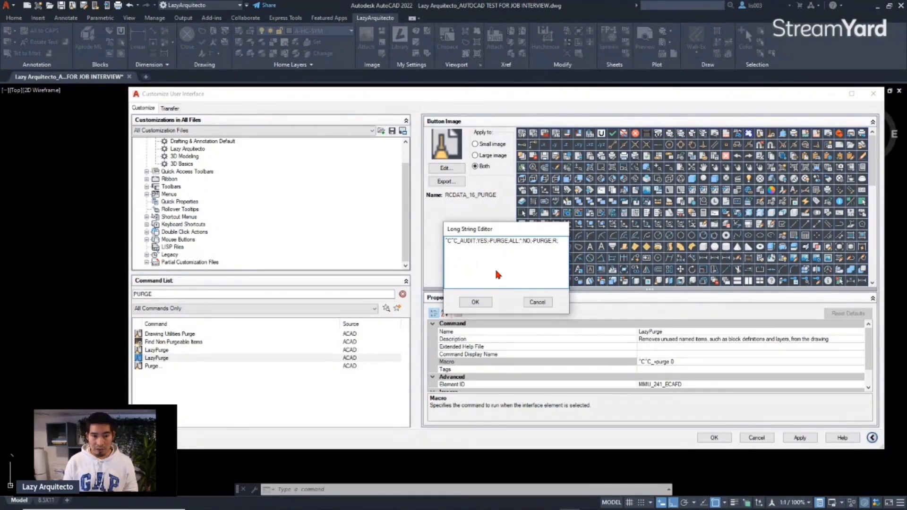
{"action": "type", "text": "*"}
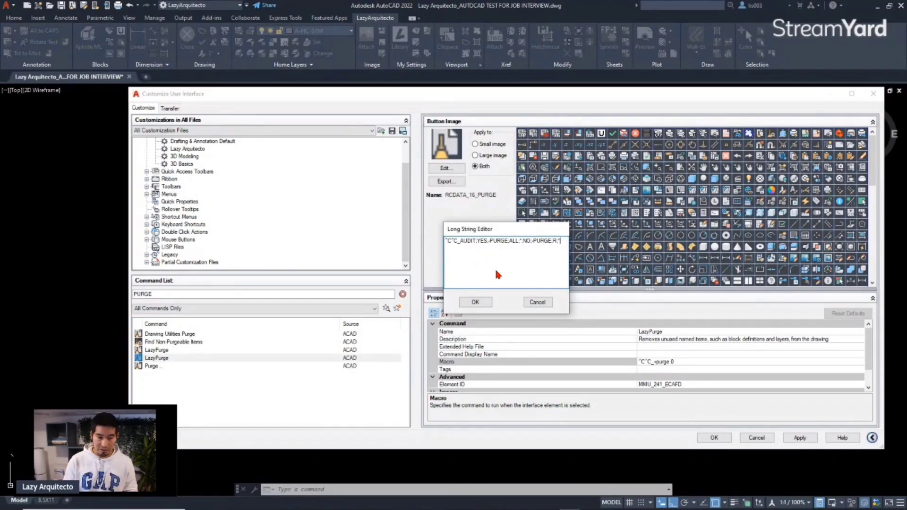
{"action": "type", "text": ";NO;_QSAVE;"}
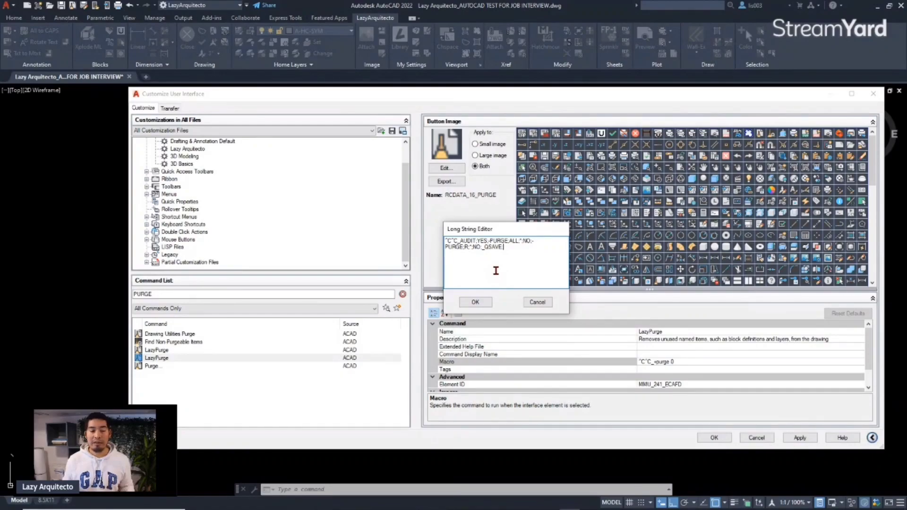
{"action": "left_click", "coordinate": [476, 303]}
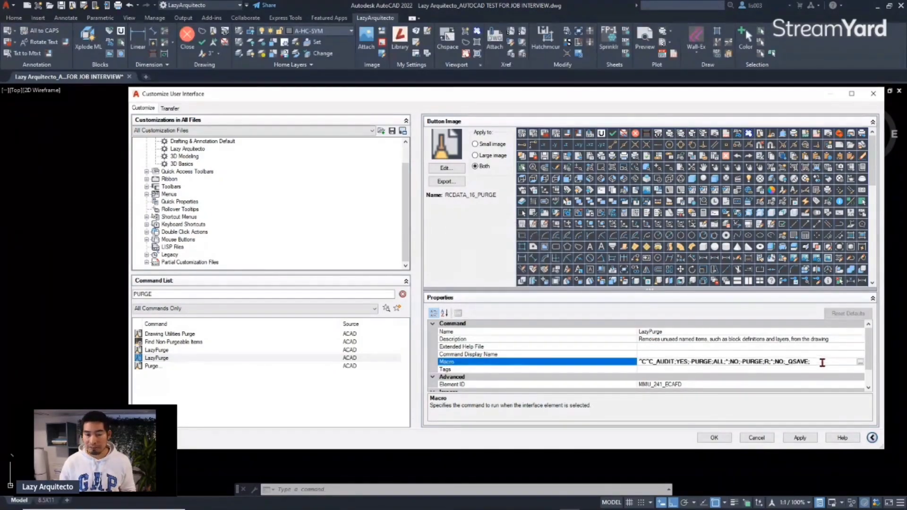
Apply the customization, compare the new LazyPurge macro with the existing LazyPurge command's, and close the customization dialog with the changes saved
{"action": "left_click", "coordinate": [800, 437]}
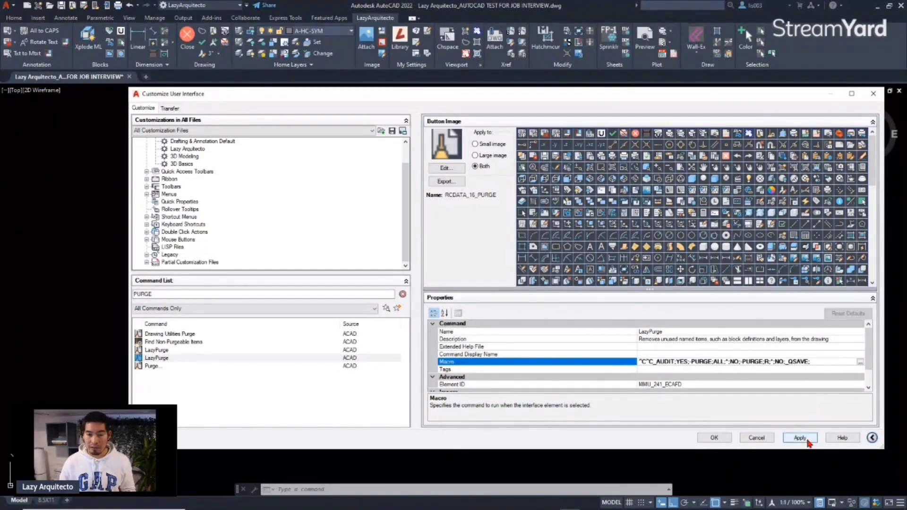
{"action": "left_click", "coordinate": [161, 350]}
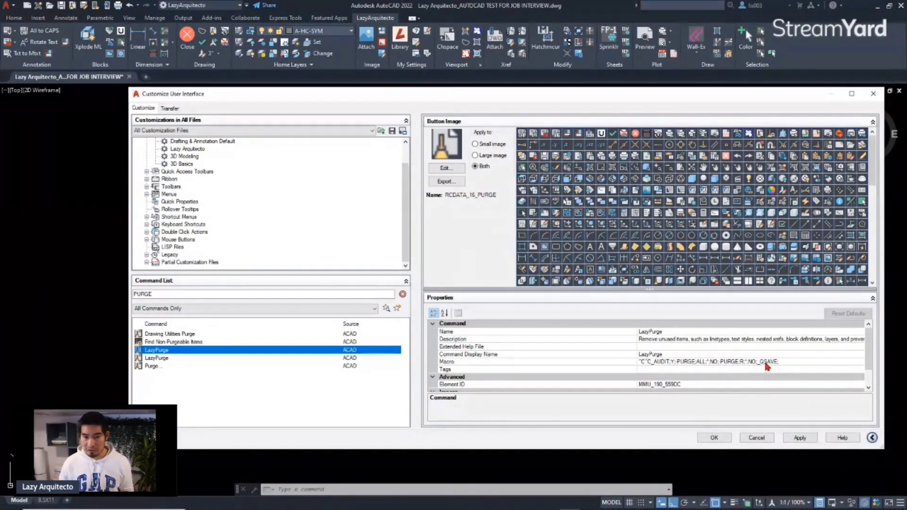
{"action": "left_click", "coordinate": [239, 359]}
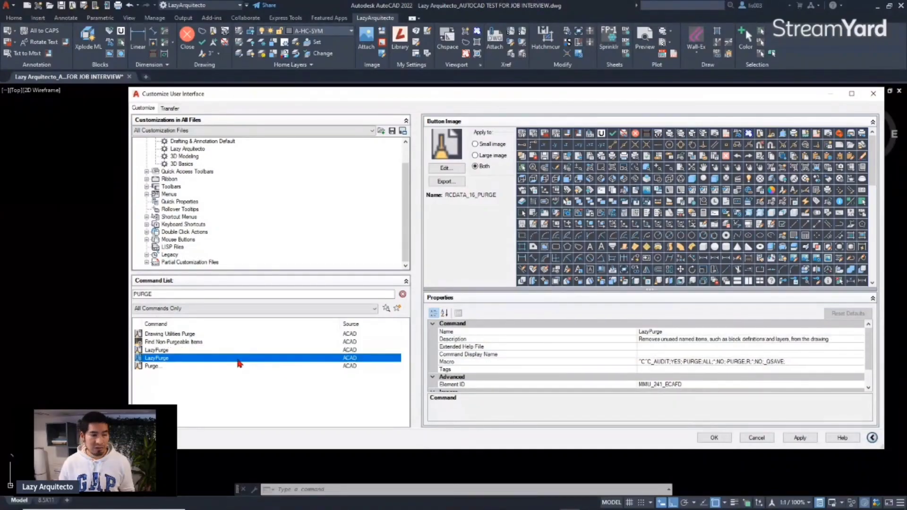
{"action": "left_click", "coordinate": [801, 438]}
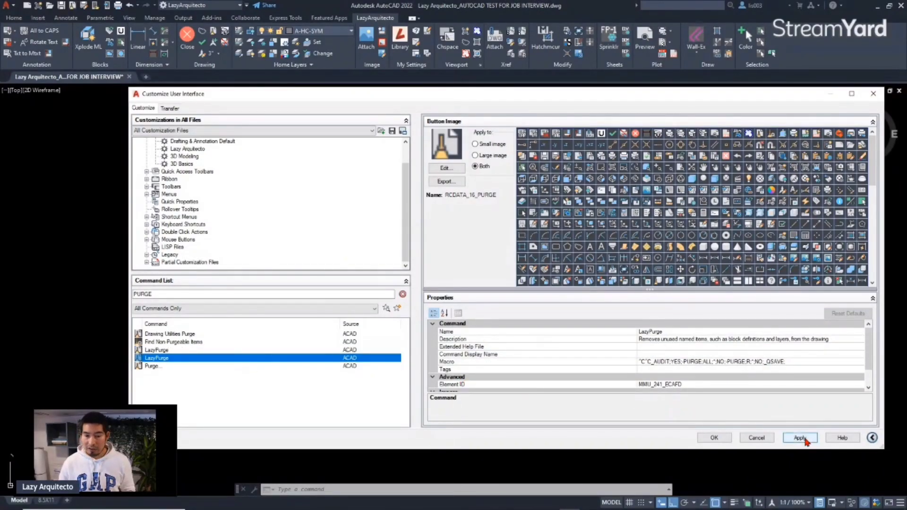
{"action": "left_click", "coordinate": [713, 437]}
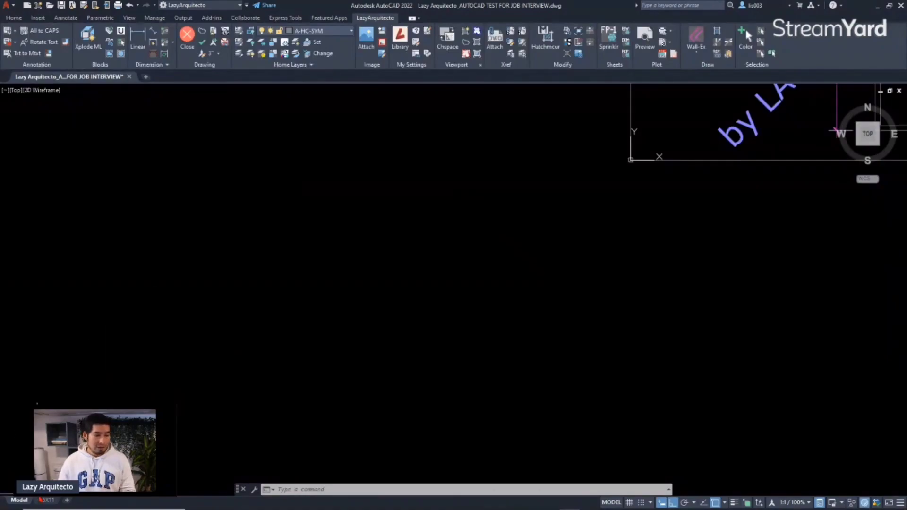
Center the AutoCAD Test 03 sheet in model space and open the drawing's file location
{"action": "scroll", "coordinate": [304, 391], "scroll_direction": "down", "scroll_amount": 4}
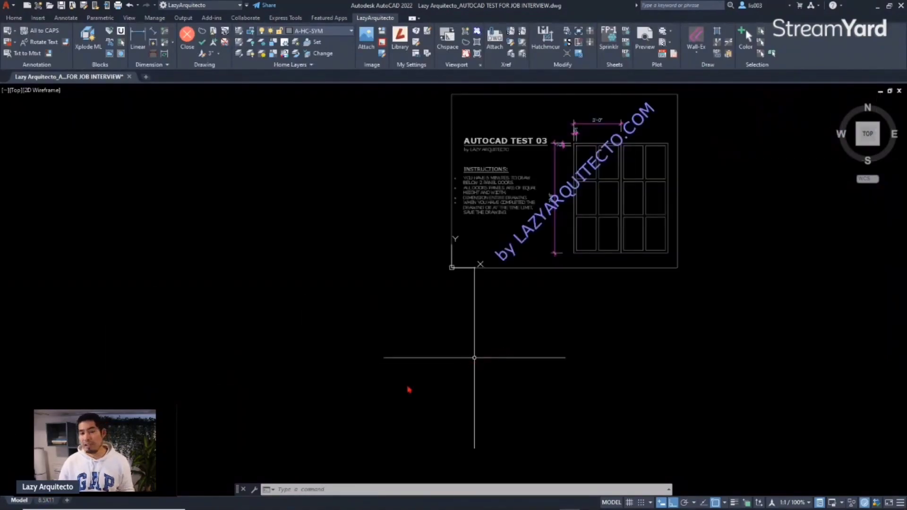
{"action": "middle_click_drag", "start_coordinate": [474, 360], "coordinate": [402, 387]}
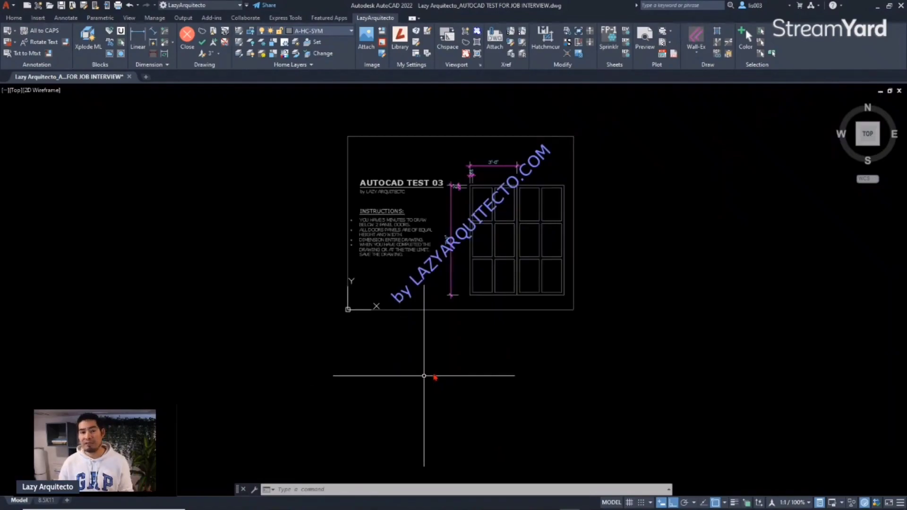
{"action": "middle_click_drag", "start_coordinate": [504, 348], "coordinate": [459, 375]}
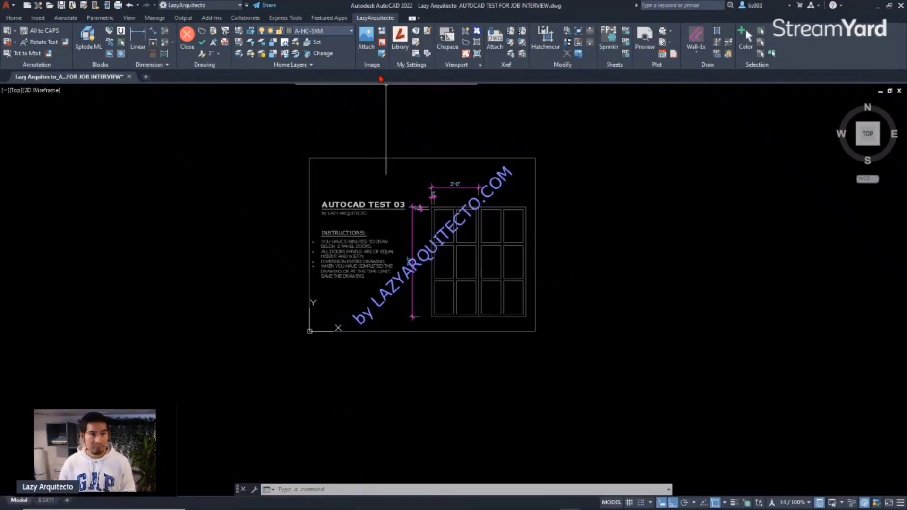
{"action": "right_click", "coordinate": [111, 82]}
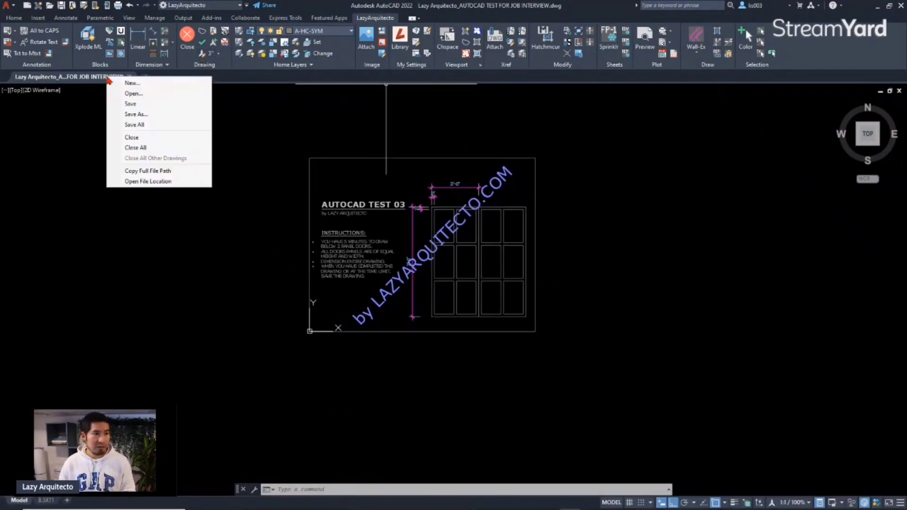
{"action": "left_click", "coordinate": [148, 182]}
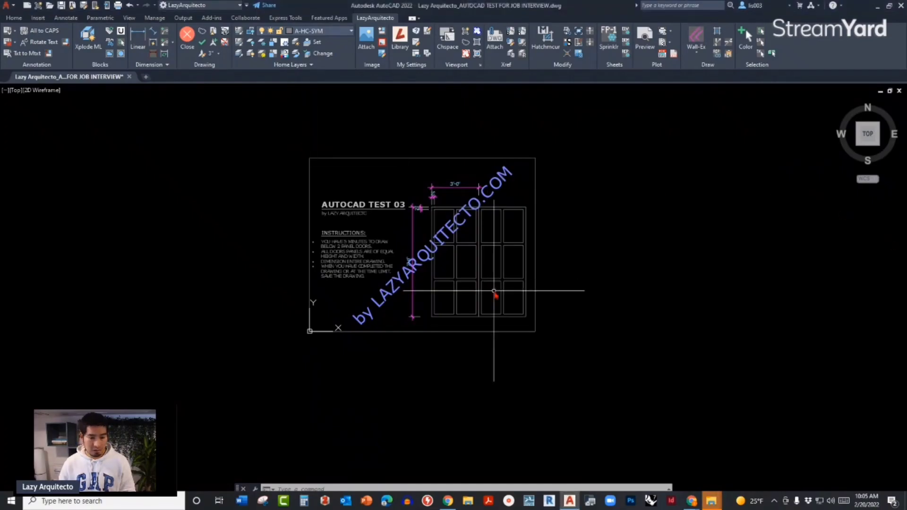
Open the LAZY PURGE subfolder of HEAVY DRAWING in File Explorer and check the file size of the drawing copy inside
{"action": "mouse_move", "coordinate": [715, 500]}
{"action": "left_click", "coordinate": [839, 453]}
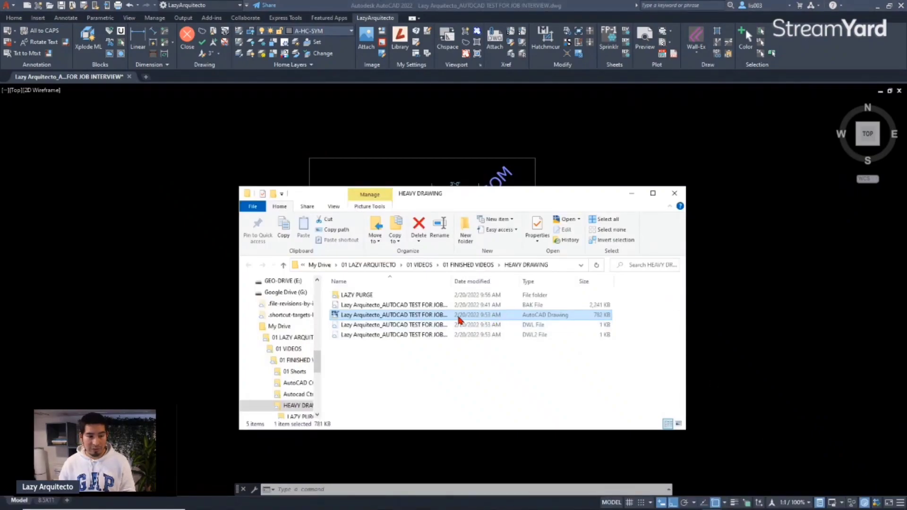
{"action": "left_click", "coordinate": [365, 298]}
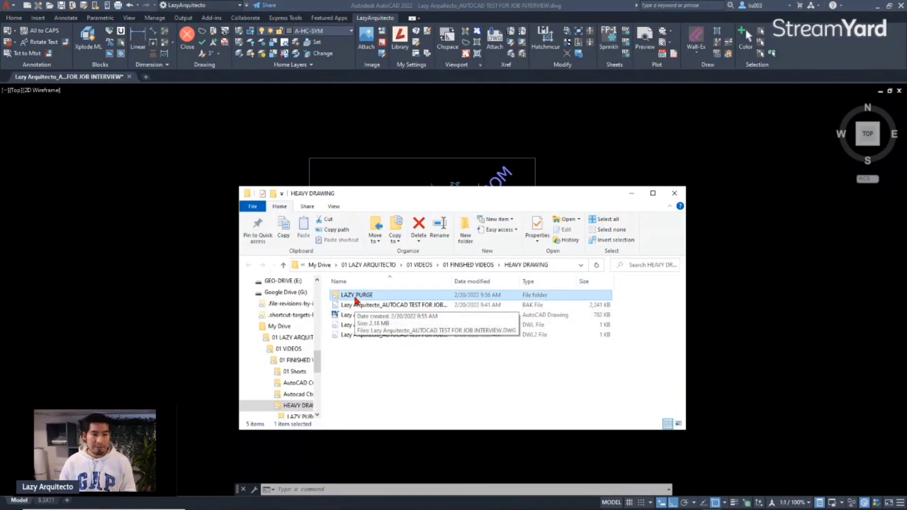
{"action": "double_click", "coordinate": [355, 297]}
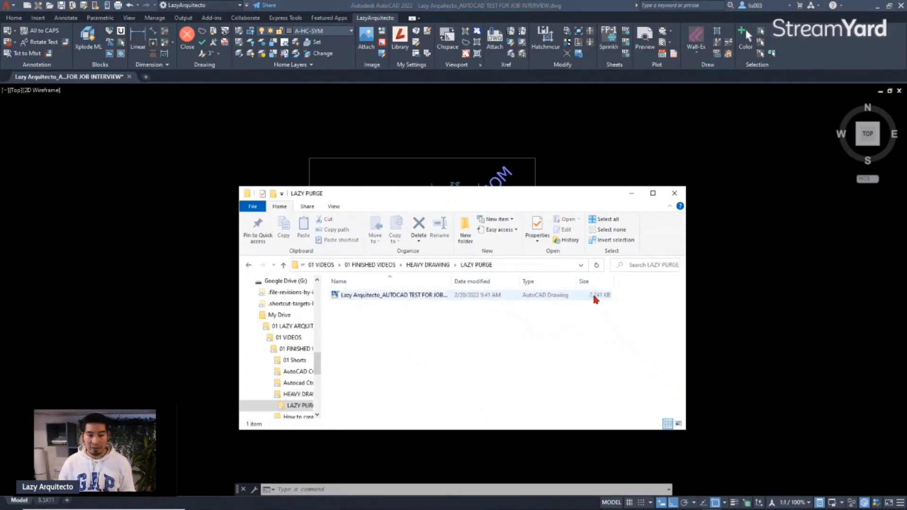
Return to AutoCAD and close the current drawing, saving its changes
{"action": "left_click", "coordinate": [259, 142]}
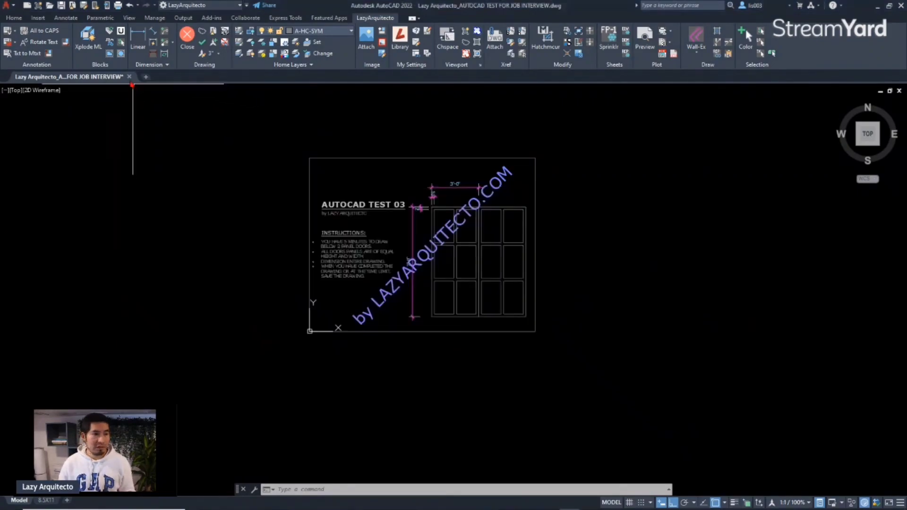
{"action": "left_click", "coordinate": [187, 35]}
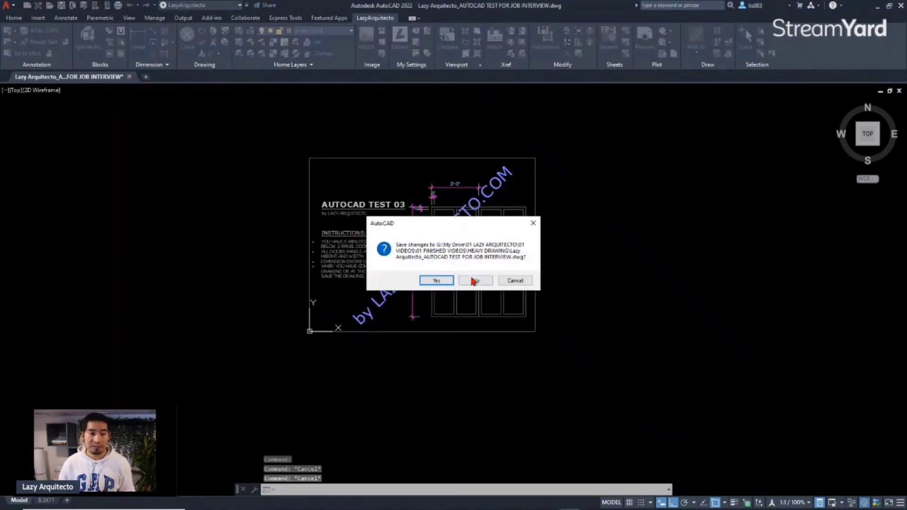
{"action": "left_click", "coordinate": [438, 281]}
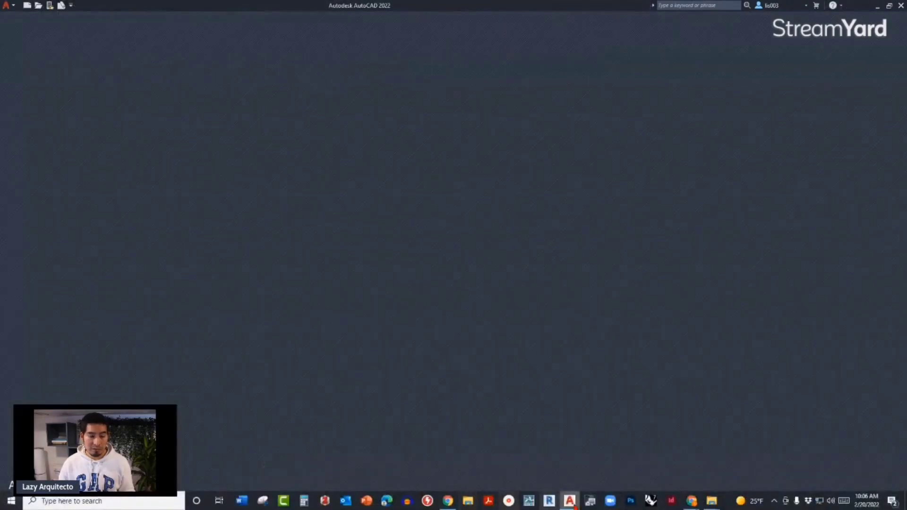
Open the AutoCAD test drawing stored in the LAZY PURGE folder from File Explorer
{"action": "left_click", "coordinate": [712, 502]}
{"action": "mouse_move", "coordinate": [835, 452]}
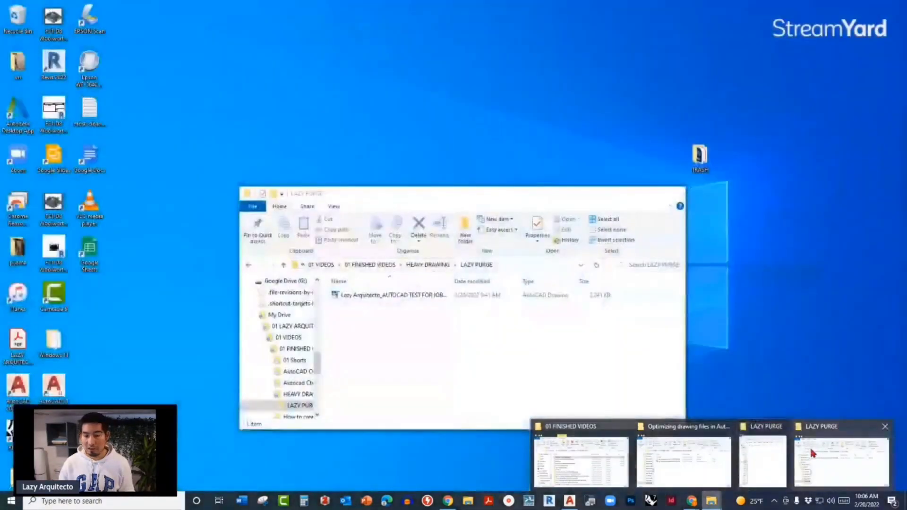
{"action": "left_click", "coordinate": [834, 453]}
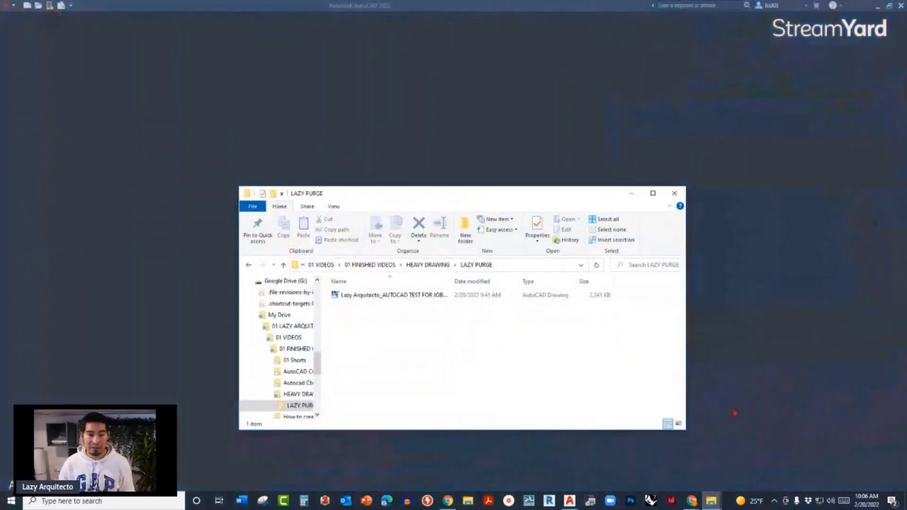
{"action": "left_click", "coordinate": [425, 297]}
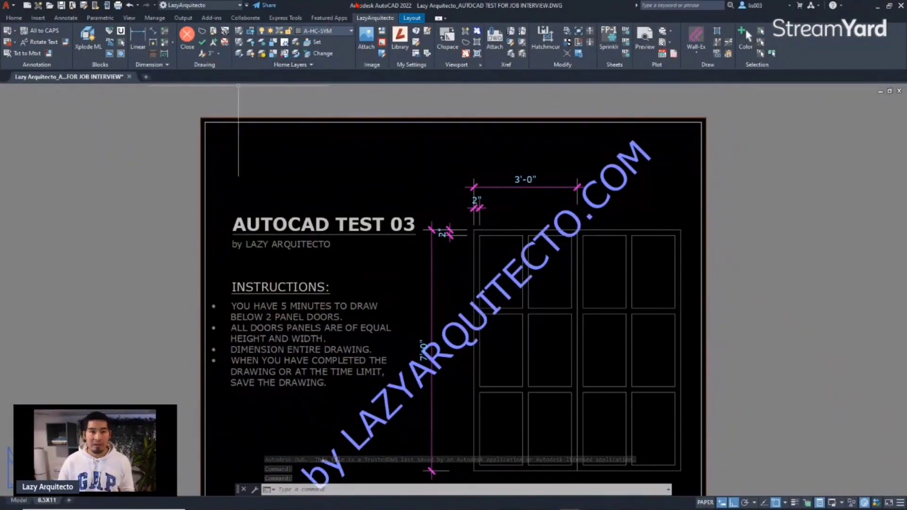
Arrange AutoCAD and the LAZY PURGE folder window side by side, and fit the whole drawing sheet in view
{"action": "left_click_drag", "start_coordinate": [256, 9], "coordinate": [1, 14]}
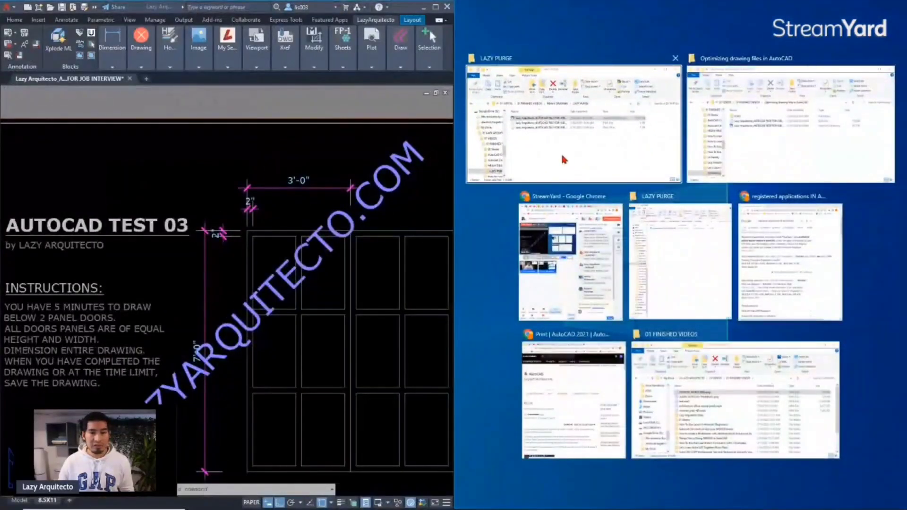
{"action": "left_click", "coordinate": [565, 156]}
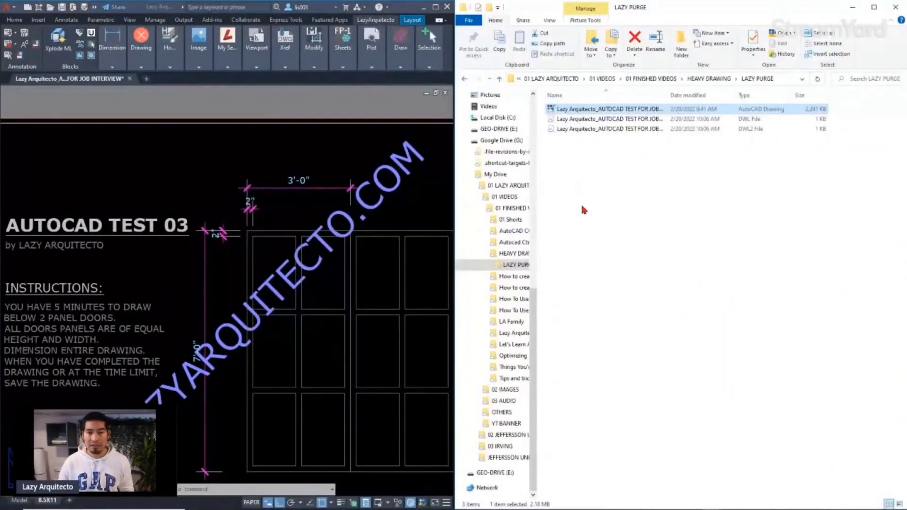
{"action": "left_click", "coordinate": [276, 120]}
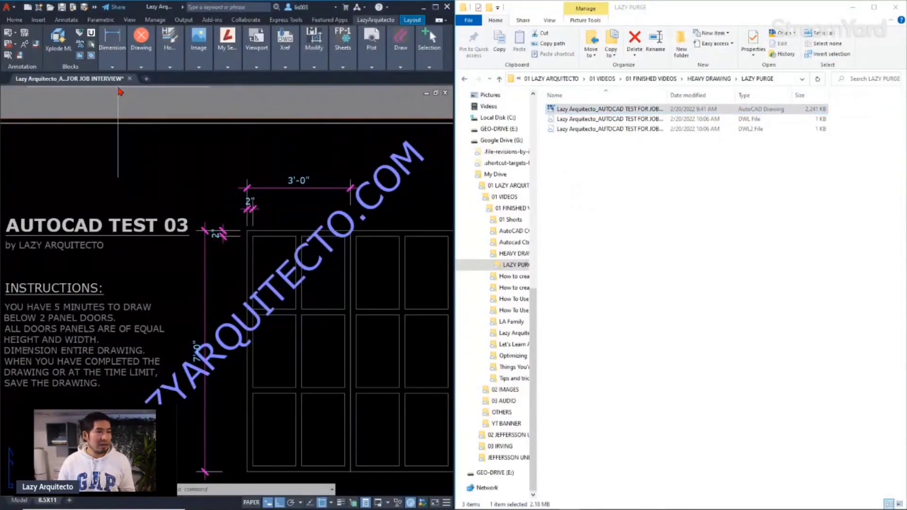
{"action": "middle_click", "coordinate": [143, 139]}
{"action": "middle_click", "coordinate": [143, 139]}
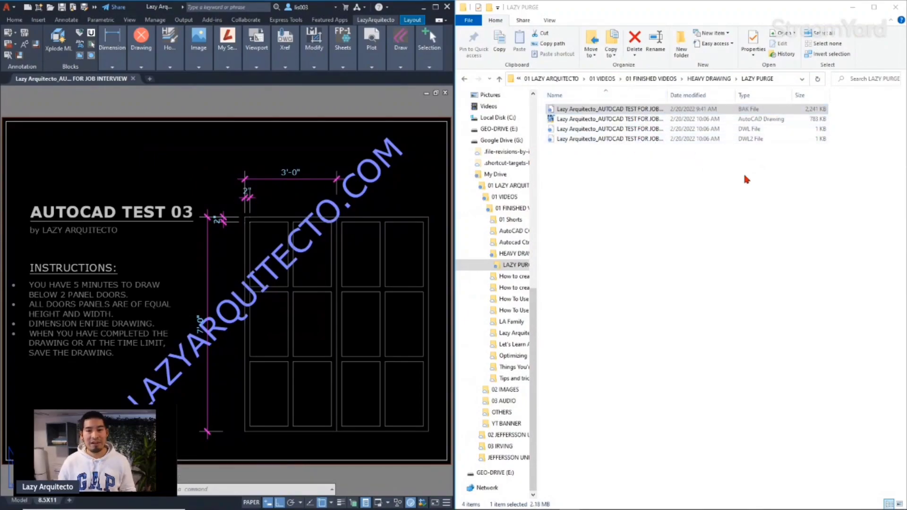
Compare the file sizes of the drawing and its BAK file, and run the LazyPurge command on the open drawing
{"action": "left_click", "coordinate": [700, 120]}
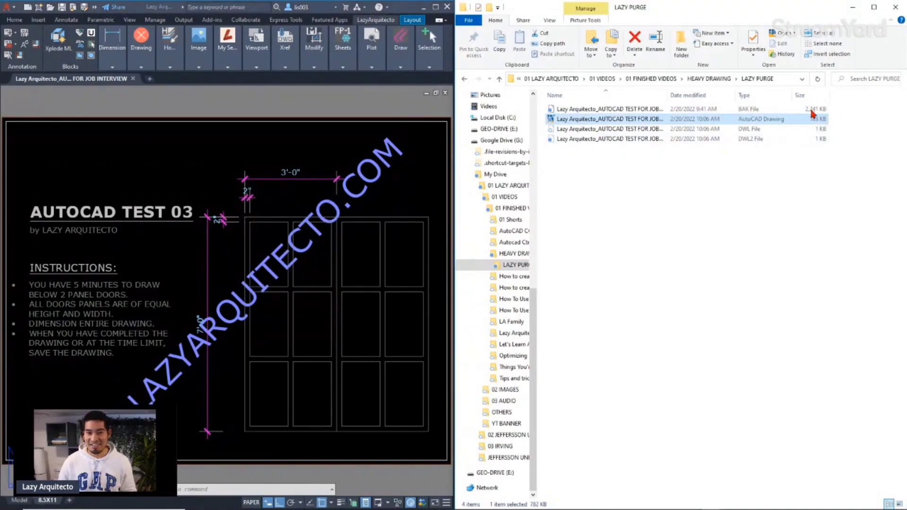
{"action": "left_click", "coordinate": [676, 109]}
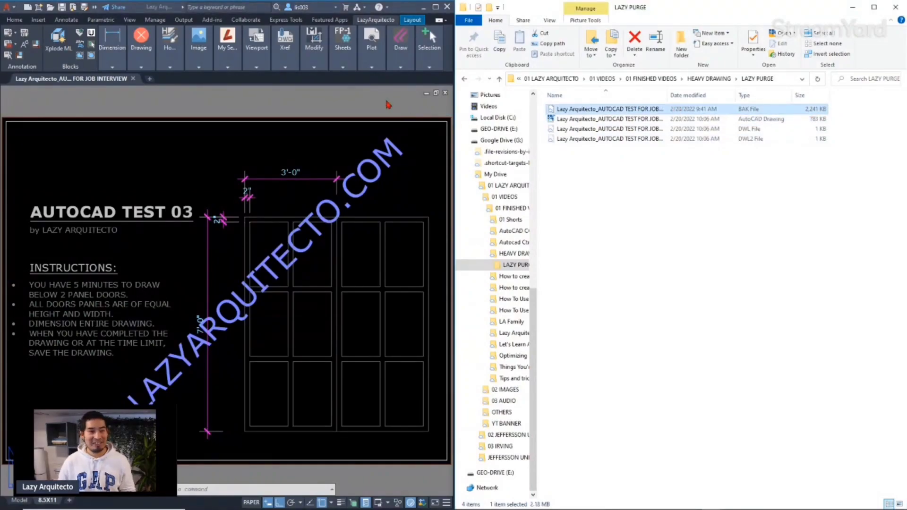
{"action": "left_click", "coordinate": [297, 103]}
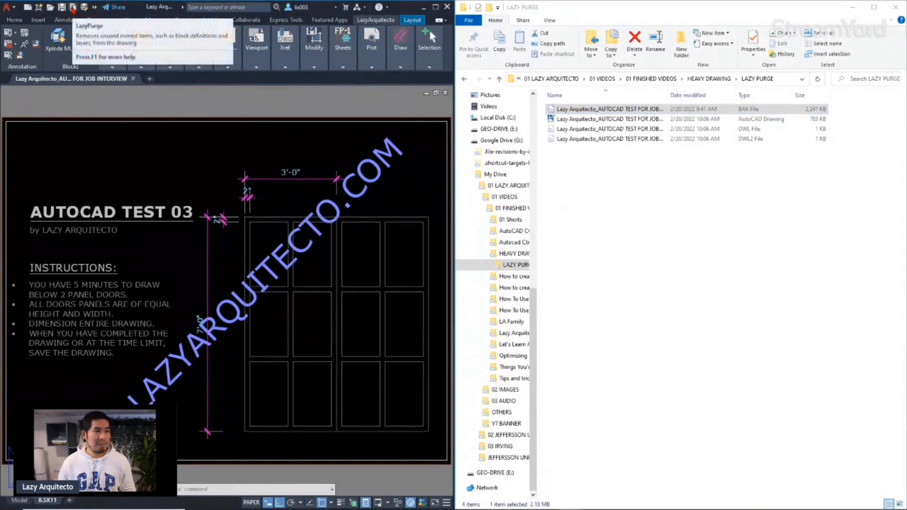
{"action": "left_click", "coordinate": [73, 7]}
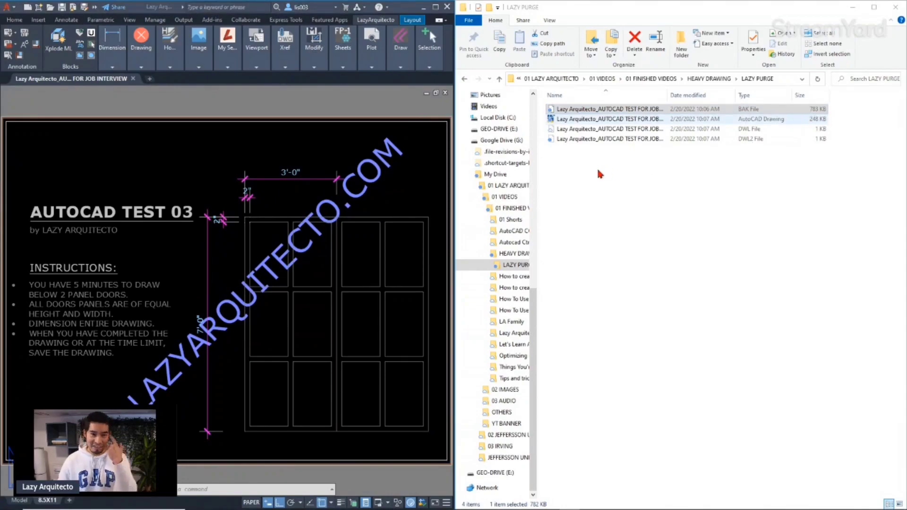
Review the command history for the items that LazyPurge deleted, from registered applications back through layers and blocks
{"action": "left_click", "coordinate": [366, 114]}
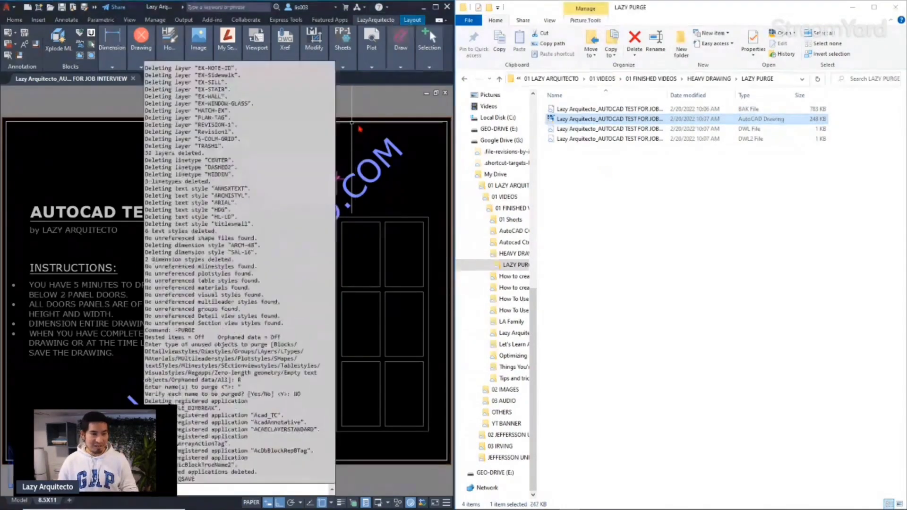
{"action": "scroll", "coordinate": [240, 296], "scroll_direction": "up", "scroll_amount": 2}
{"action": "scroll", "coordinate": [240, 297], "scroll_direction": "up", "scroll_amount": 10}
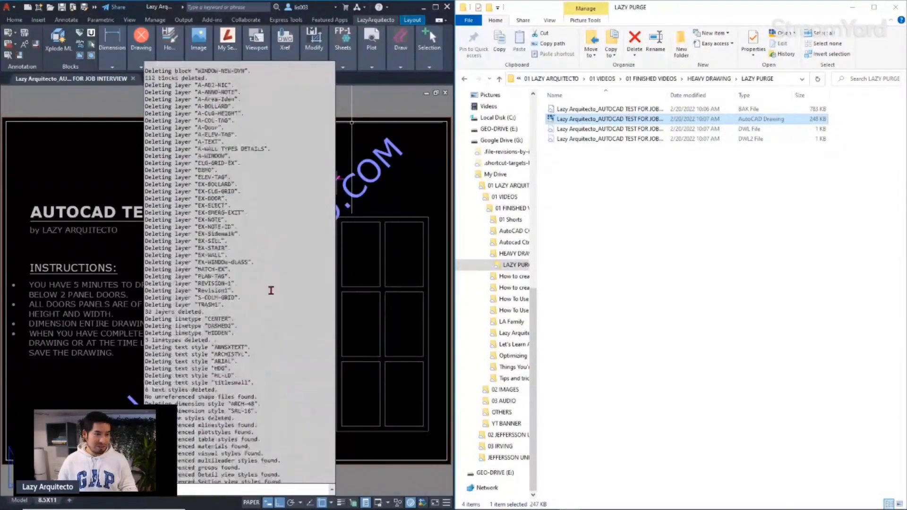
{"action": "scroll", "coordinate": [279, 277], "scroll_direction": "up", "scroll_amount": 10}
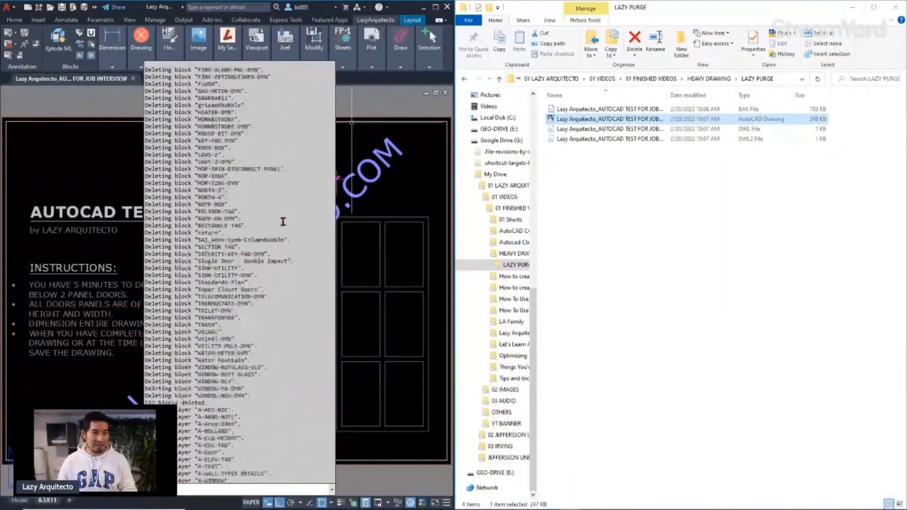